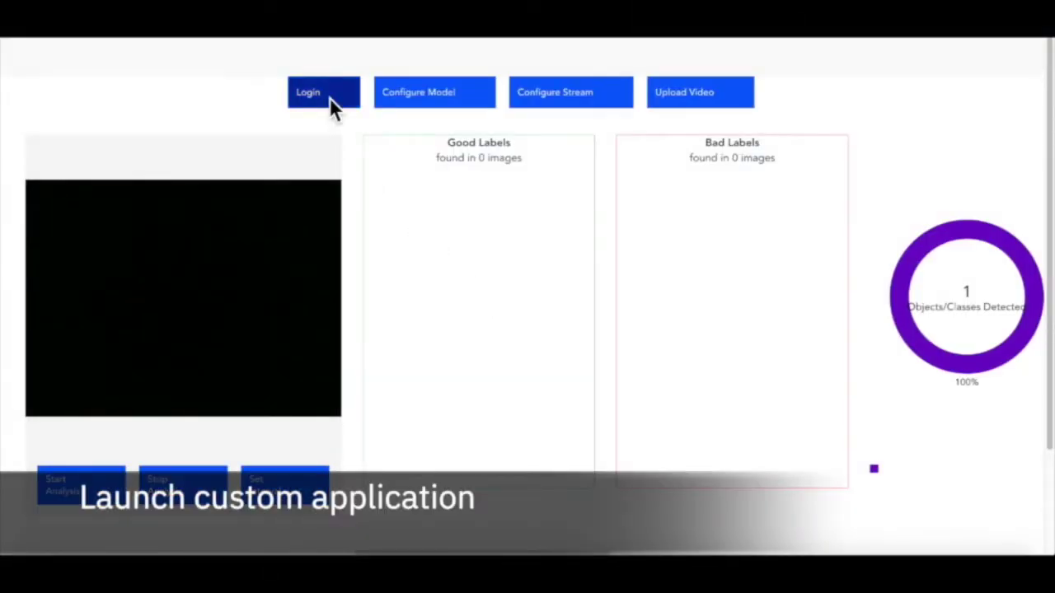
Step: Launch the custom inspection app and bring up its Maximo Visual Inspection sign-in form
click(329, 97)
Step: Sign in to the visual-inspection server with its address and password
click(428, 257)
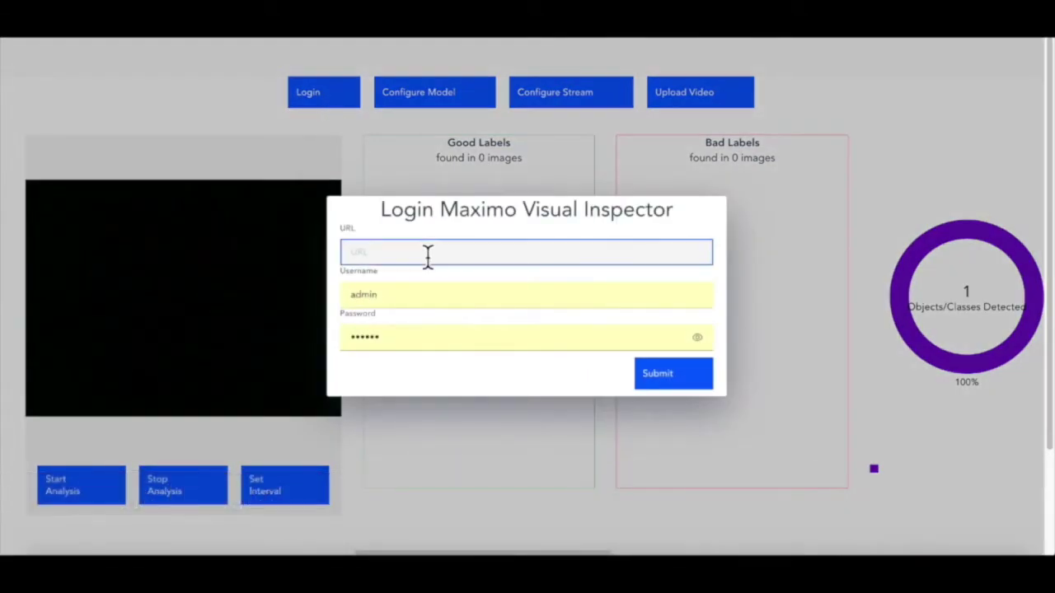
key(Tab)
key(Tab)
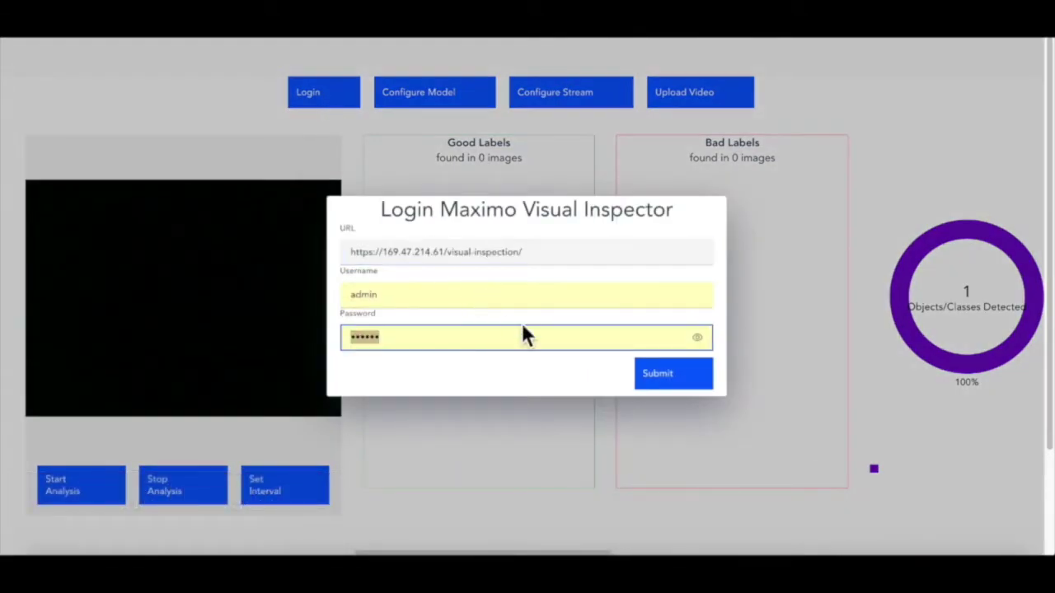
click(693, 385)
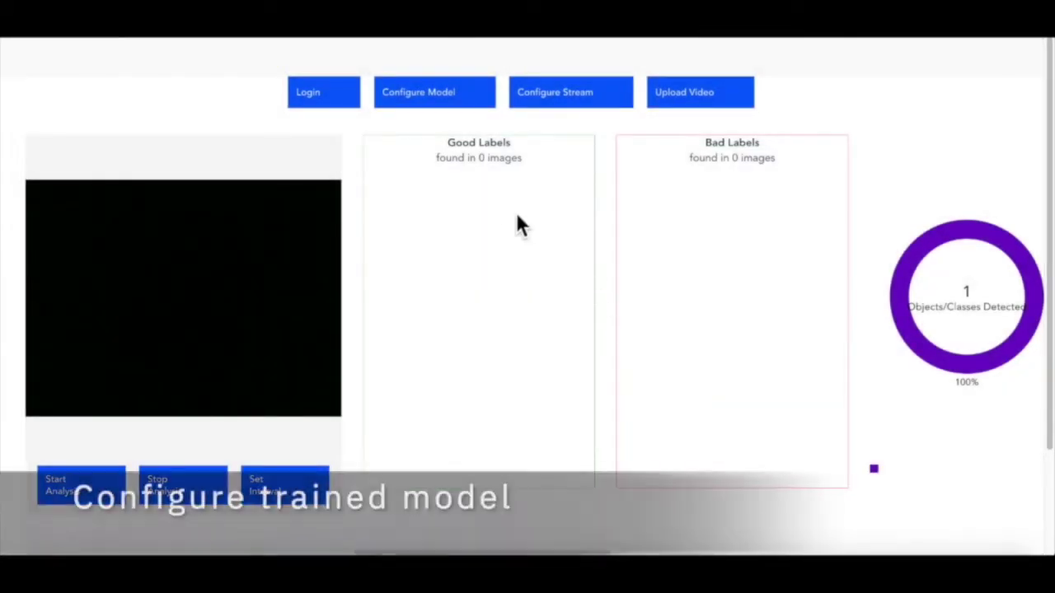
Step: Select the EPRI_demo_augmented model and mark markerball as a good label
click(440, 99)
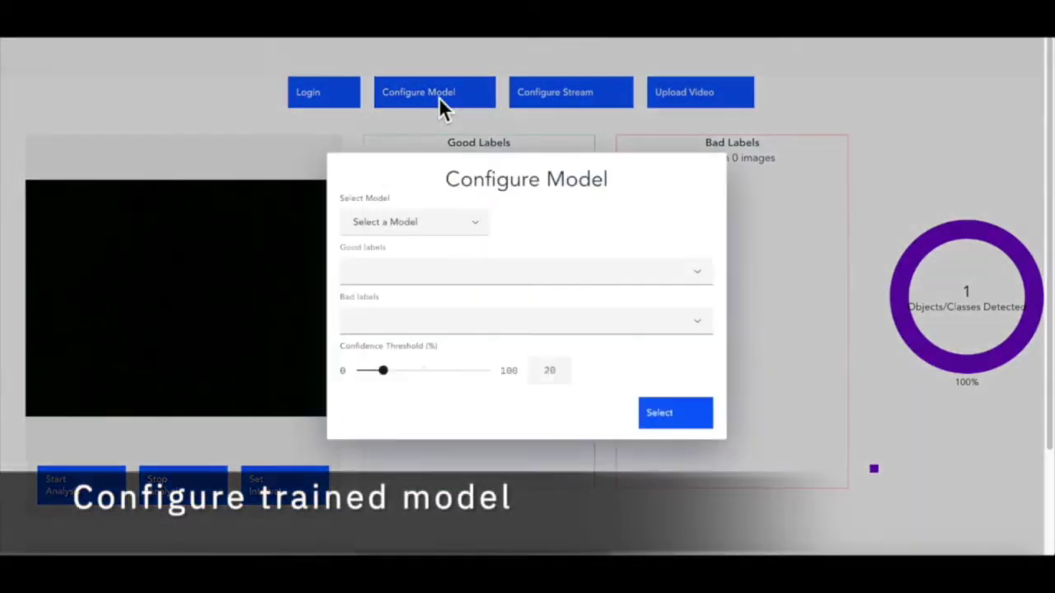
click(486, 227)
click(474, 229)
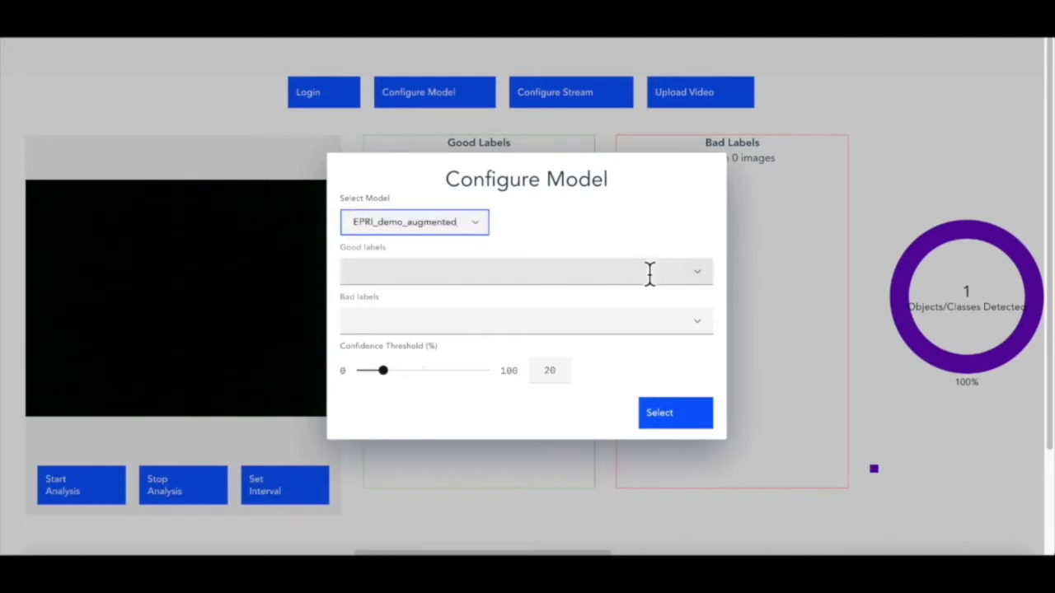
click(705, 276)
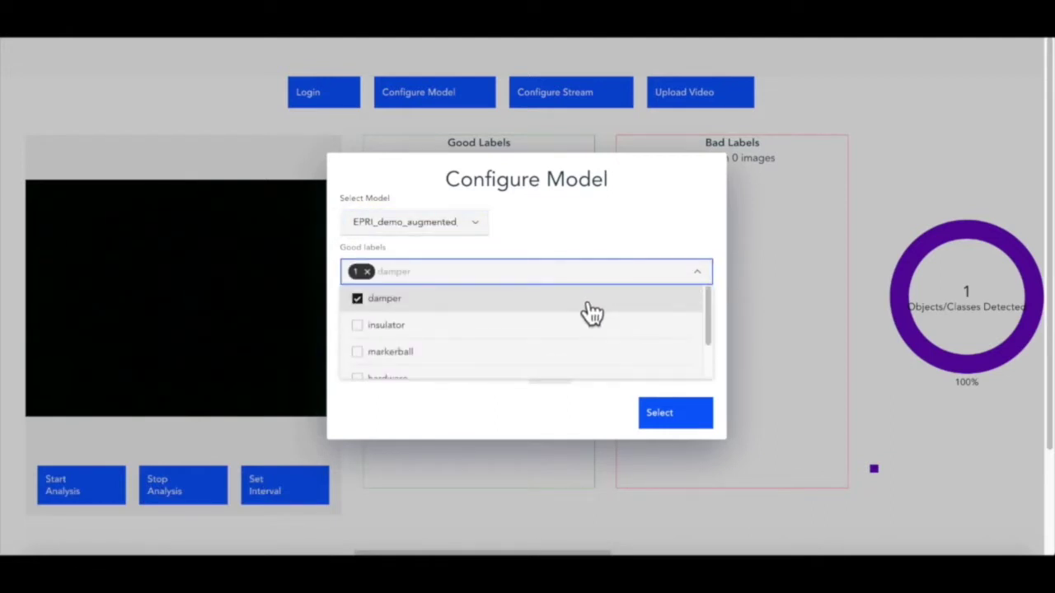
click(539, 355)
click(638, 205)
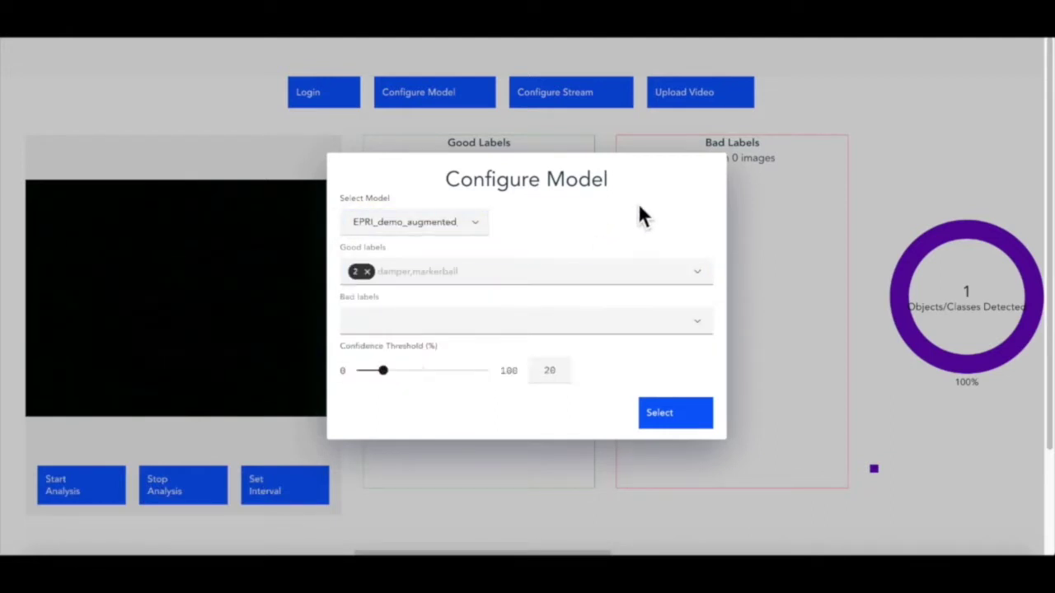
Step: Mark insulator, hardware and rustybolts as bad labels, set confidence to 28%, and apply
click(697, 323)
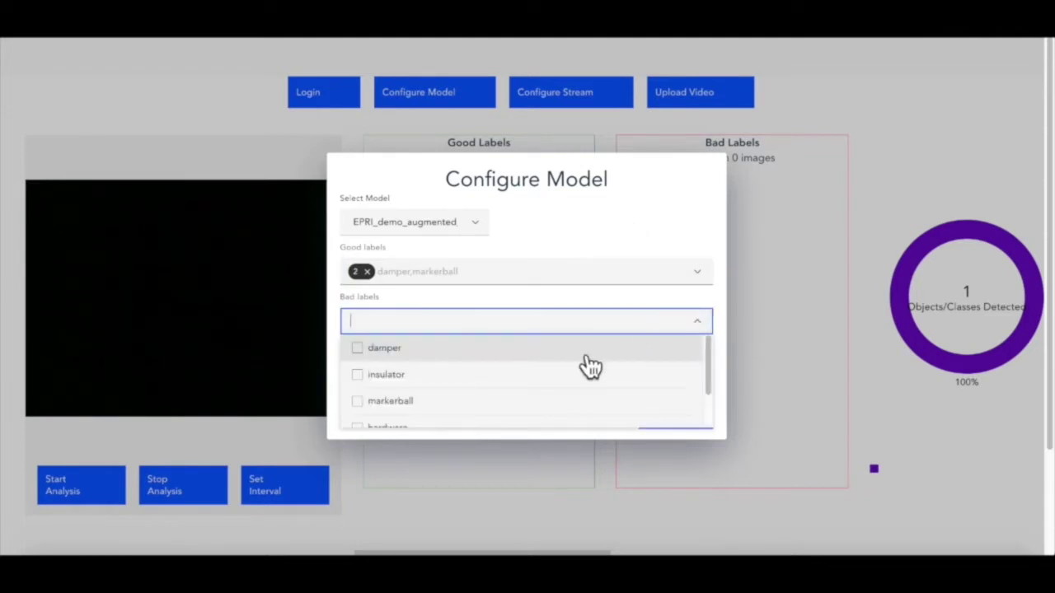
click(522, 381)
scroll(532, 387, down, 1)
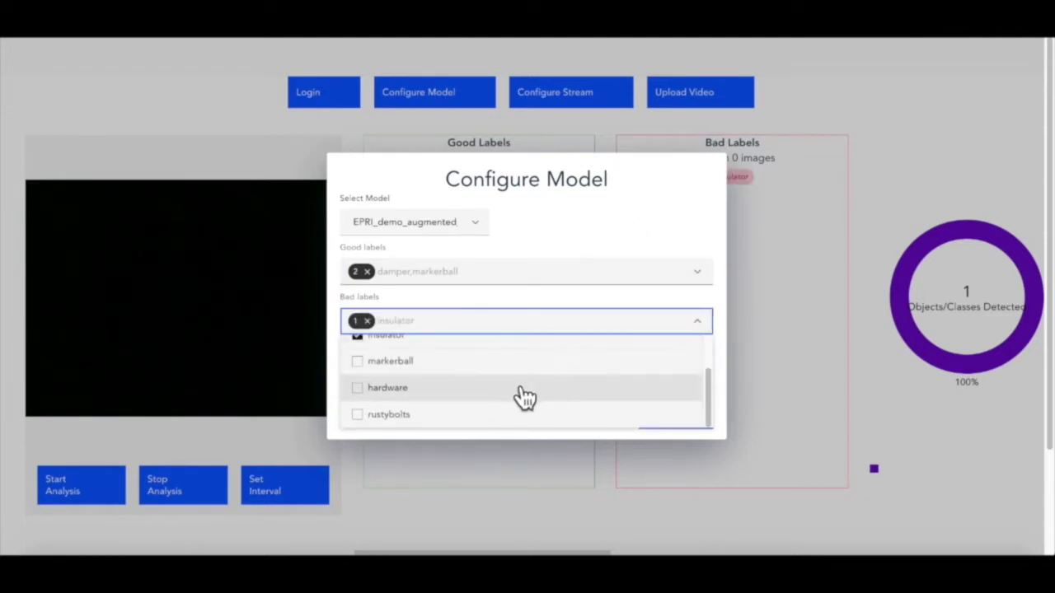
click(511, 415)
click(609, 234)
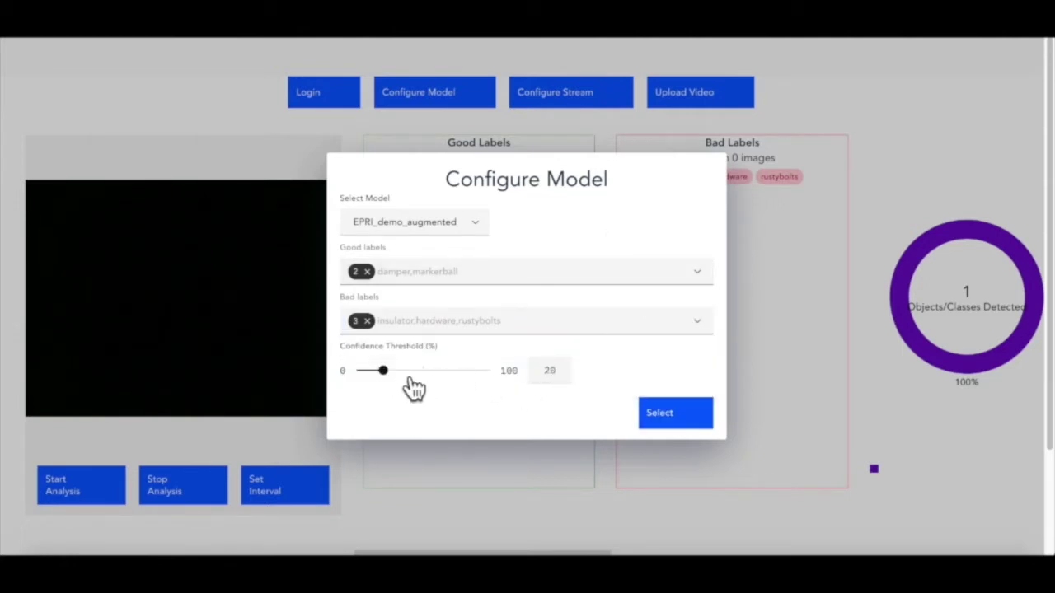
mouse_move(392, 386)
mouse_down()
mouse_move(424, 387)
mouse_move(404, 392)
mouse_up()
click(667, 424)
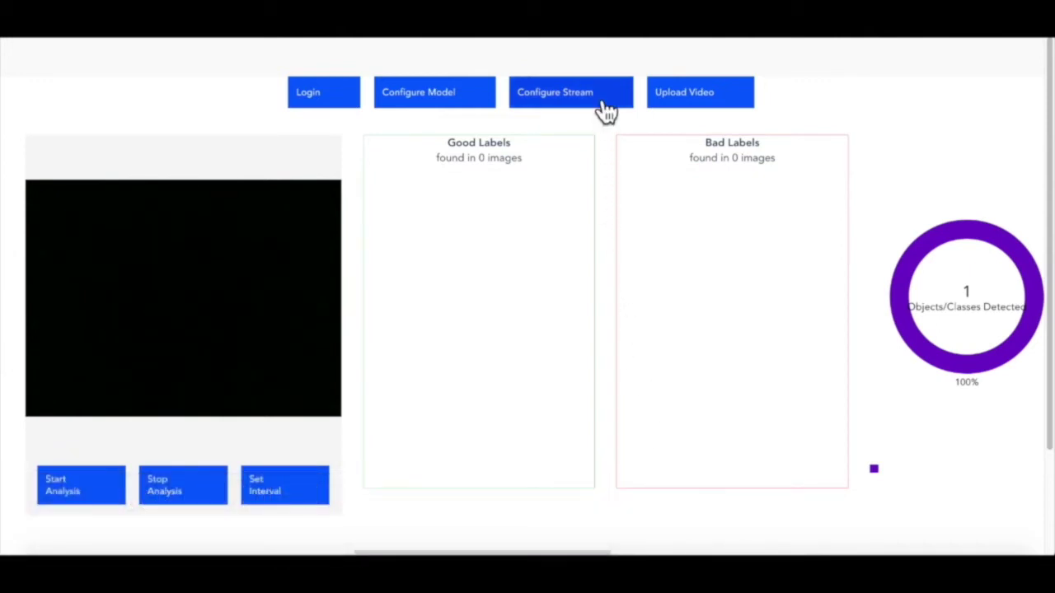
Step: Look at the video stream connection settings, then dismiss them without connecting
click(604, 108)
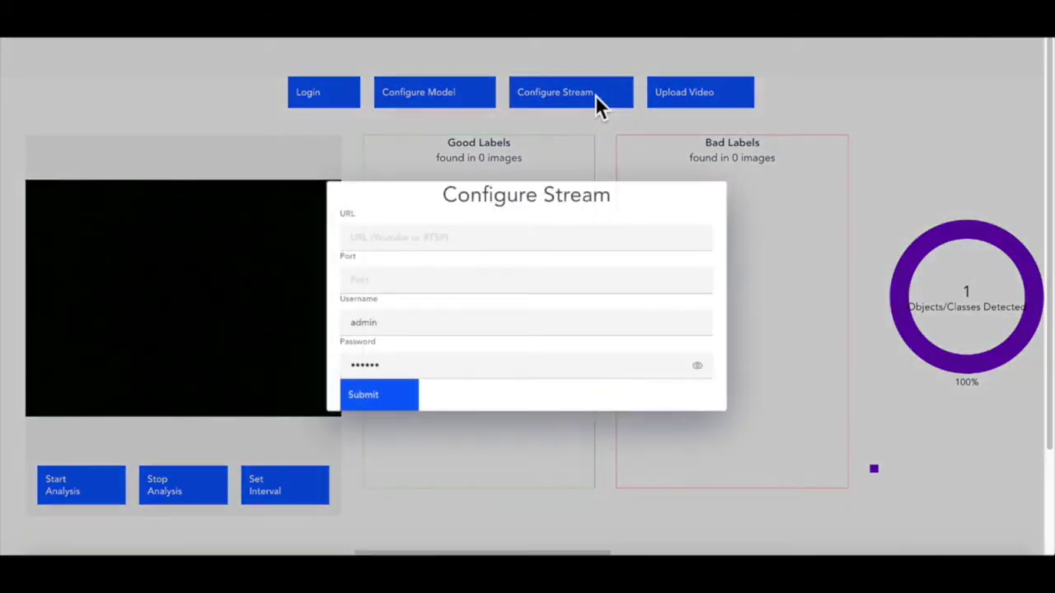
click(502, 245)
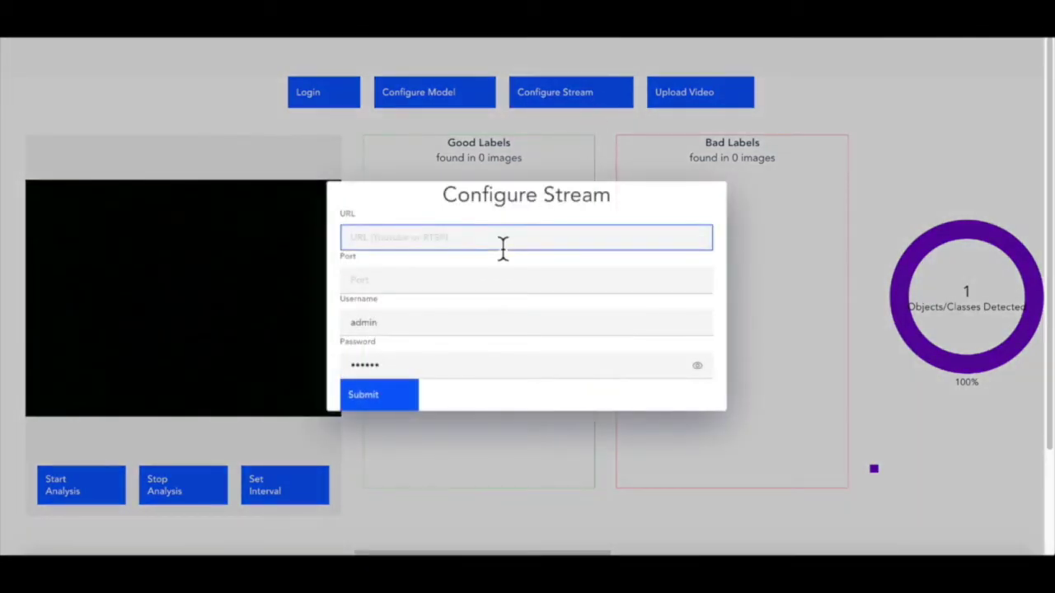
click(497, 283)
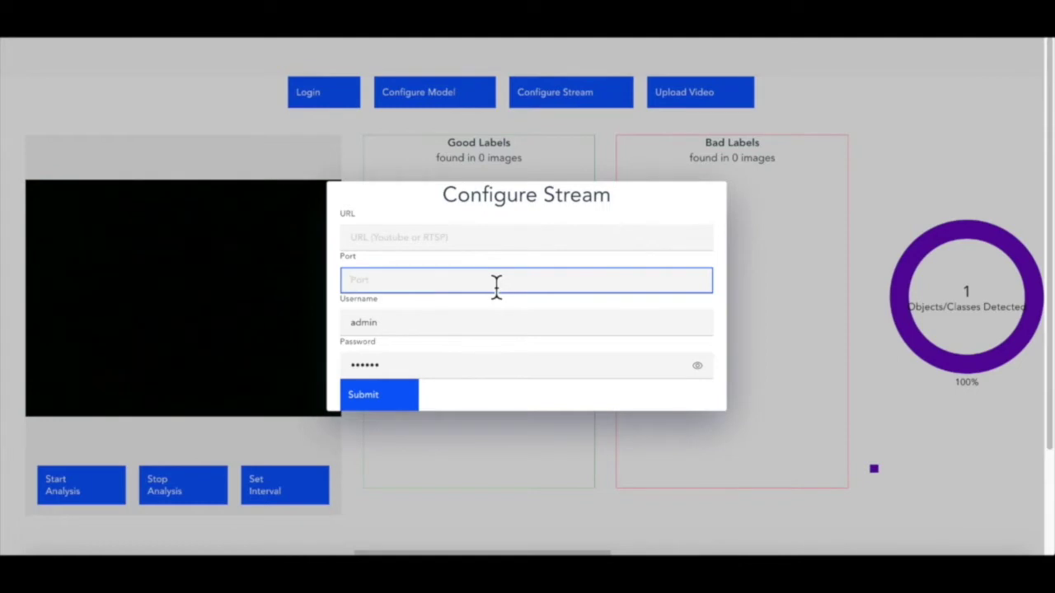
key(Escape)
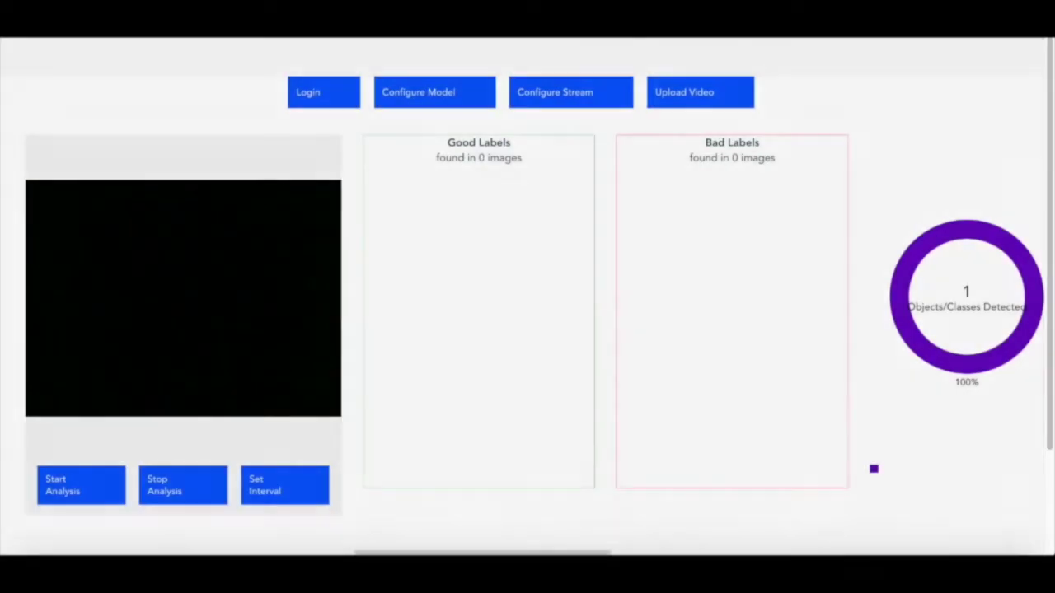
Step: Upload UAV_Drone_Power_line_Inspection.mp4 by dropping it from Finder into the upload form
click(686, 100)
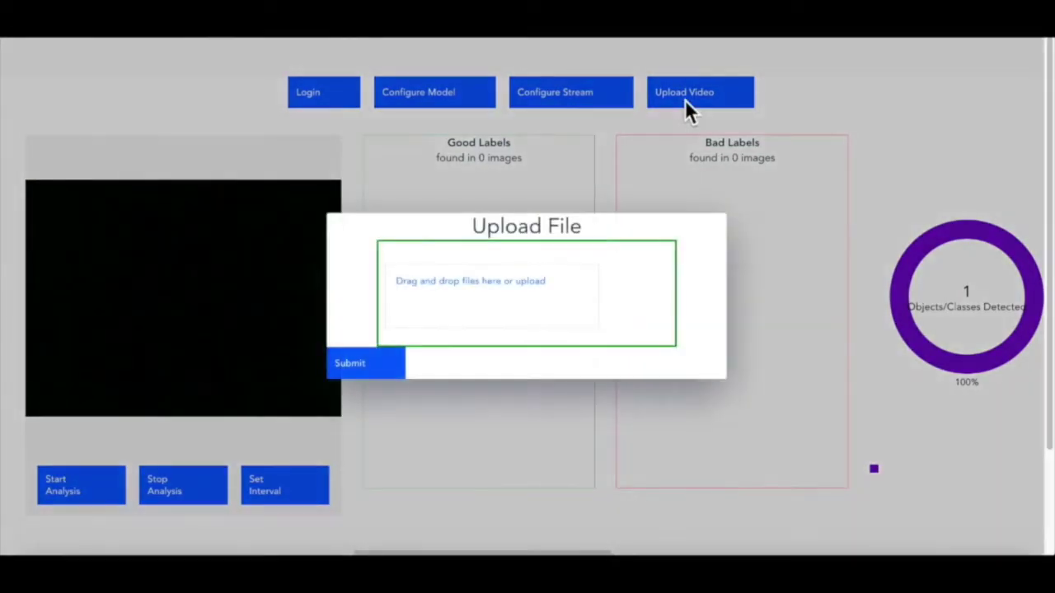
key(super+Tab)
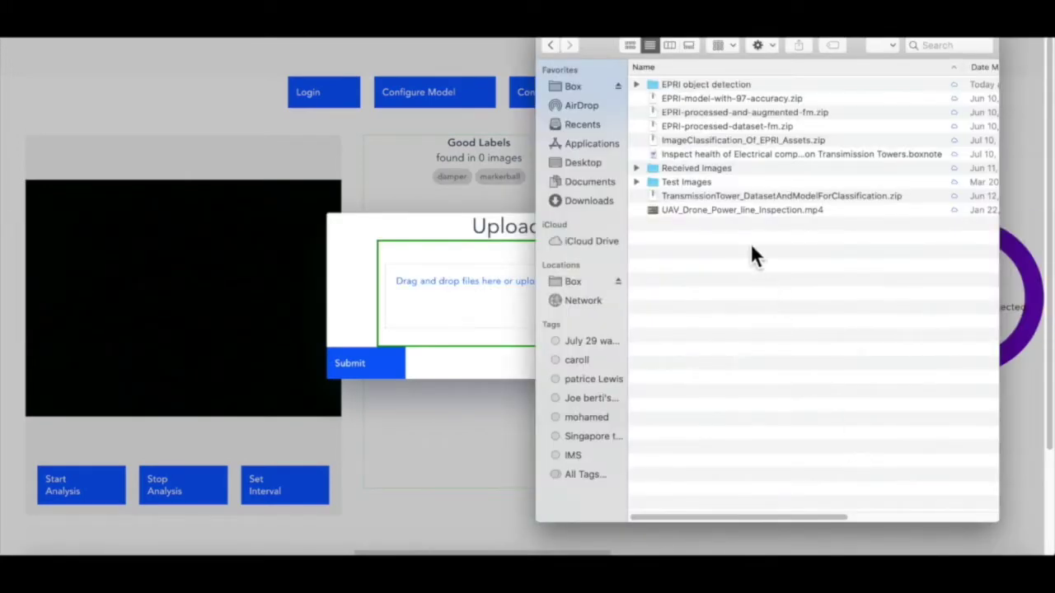
drag(745, 211, 459, 309)
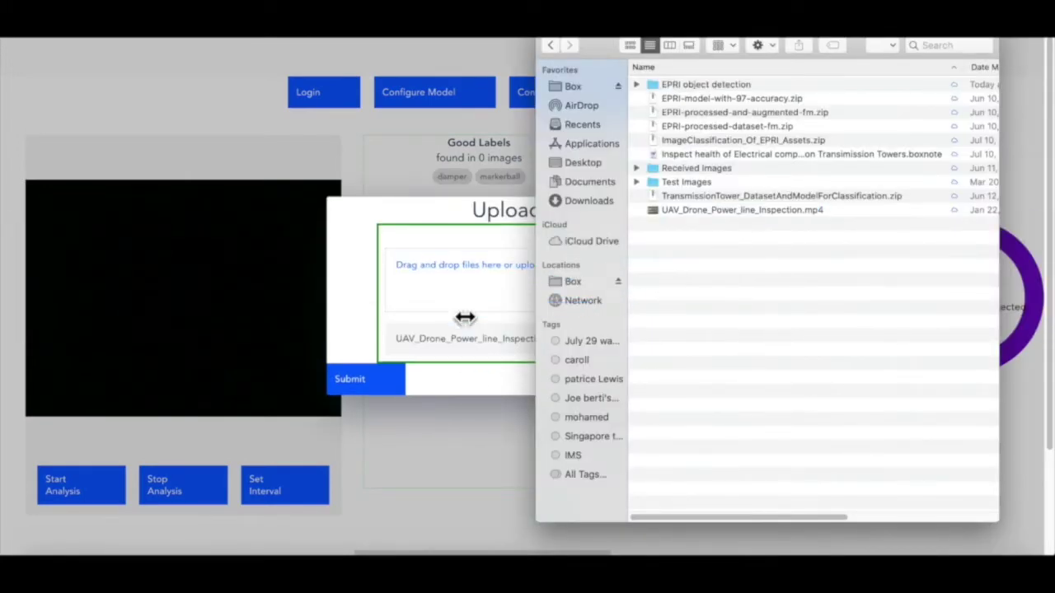
click(369, 314)
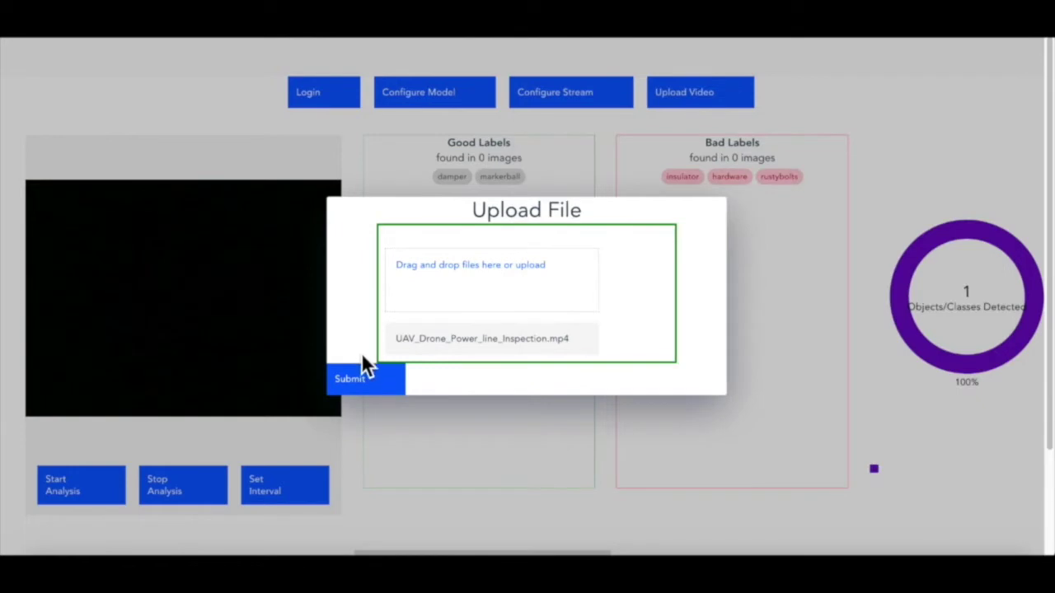
click(363, 384)
Step: Set a 4-second analysis interval and start analysing the drone video
click(278, 493)
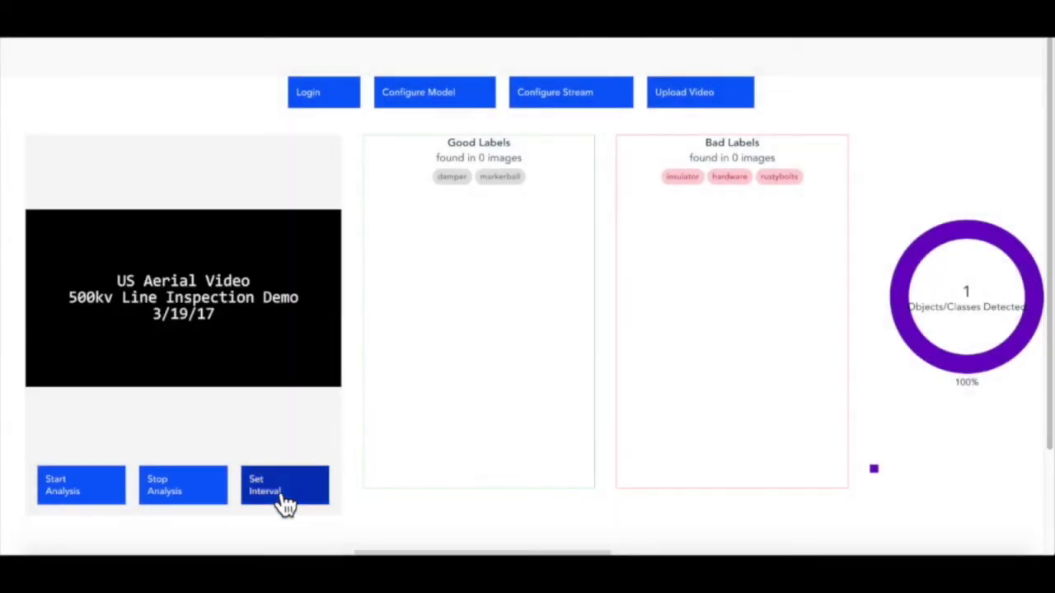
click(453, 297)
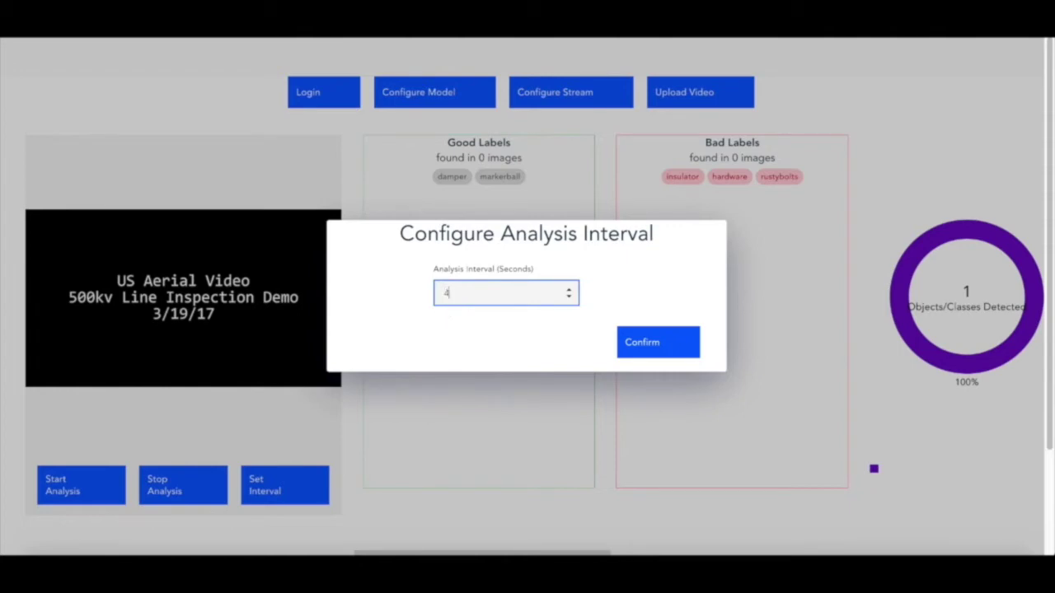
click(644, 348)
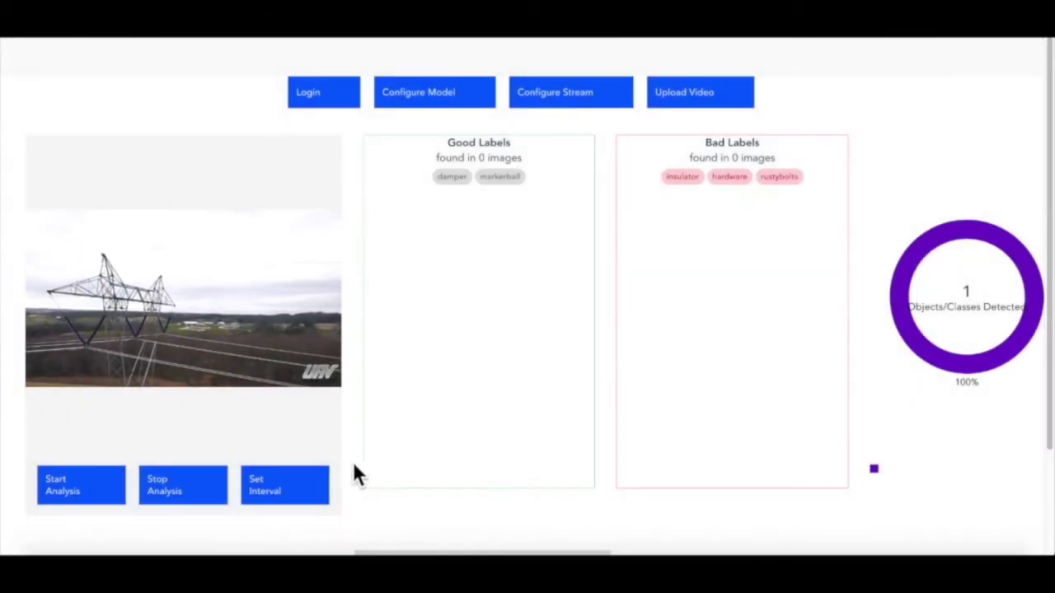
click(97, 497)
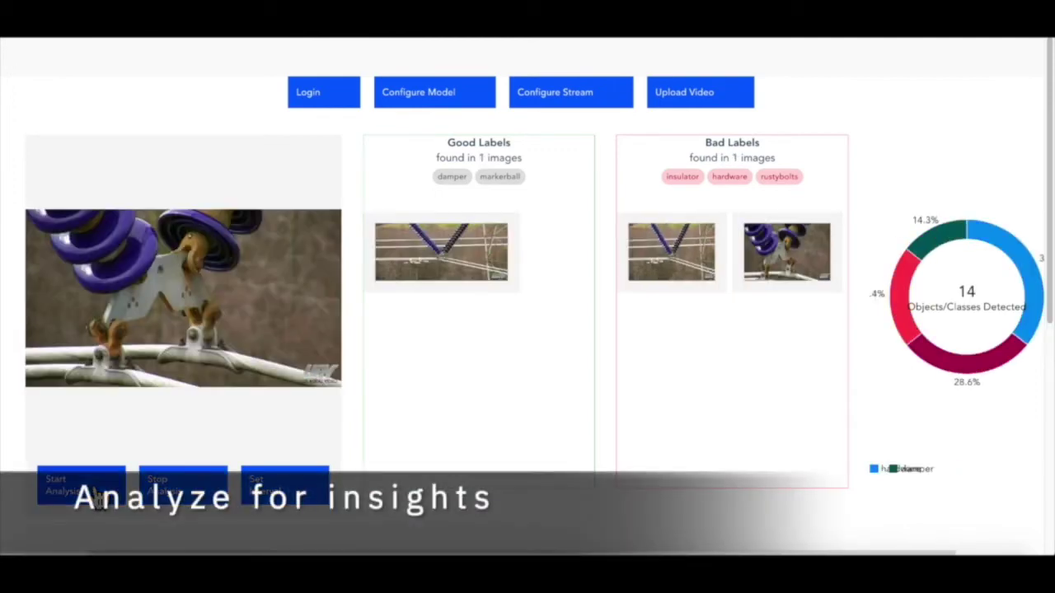
Step: Scroll through the detection results, then open and close one flagged frame's inference view
scroll(92, 494, down, 2)
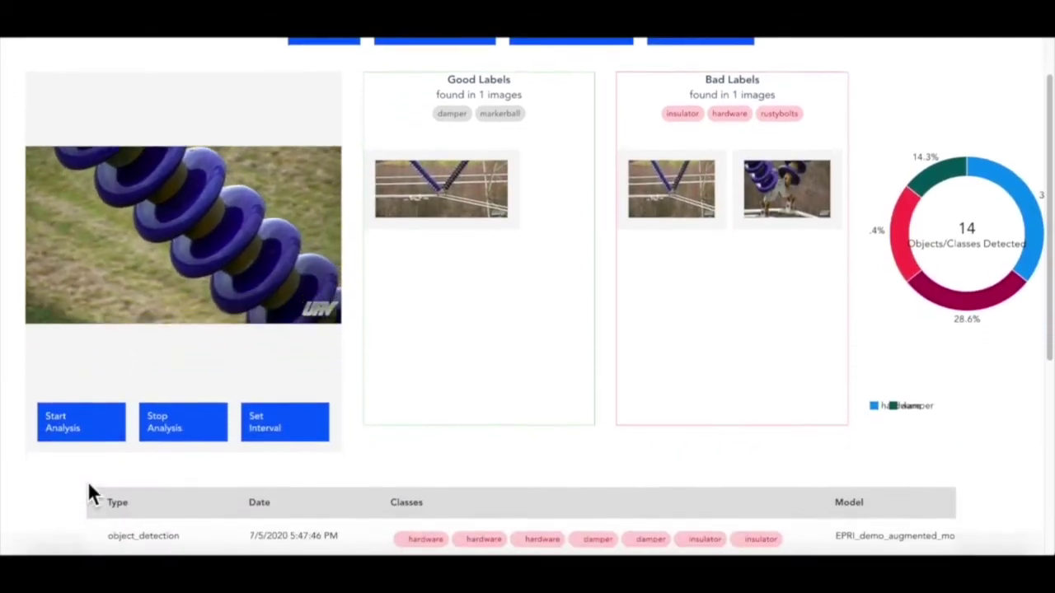
scroll(89, 487, down, 1)
scroll(89, 486, down, 1)
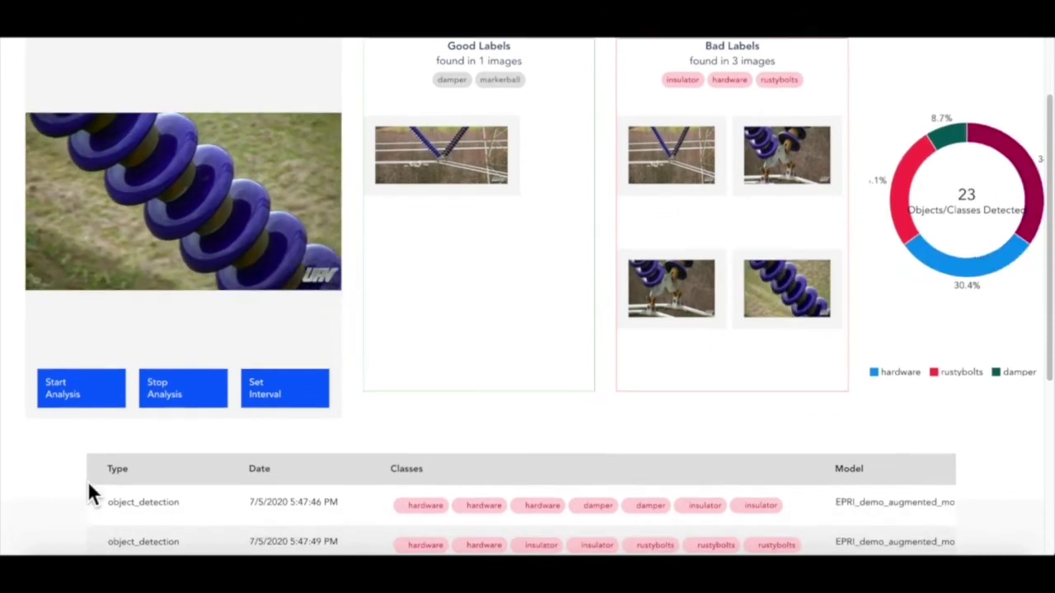
scroll(87, 481, down, 1)
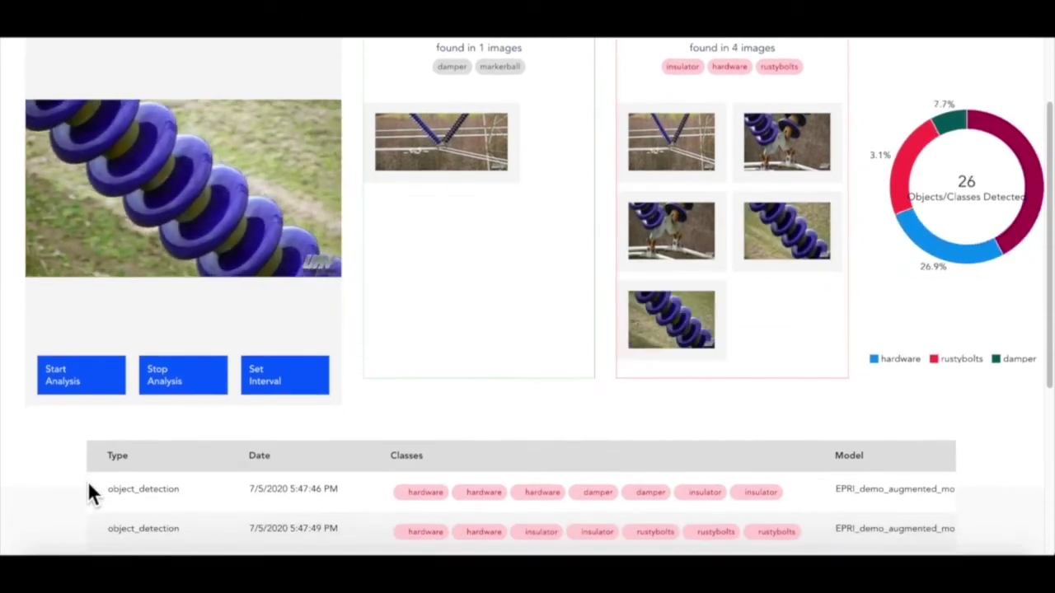
scroll(89, 488, down, 2)
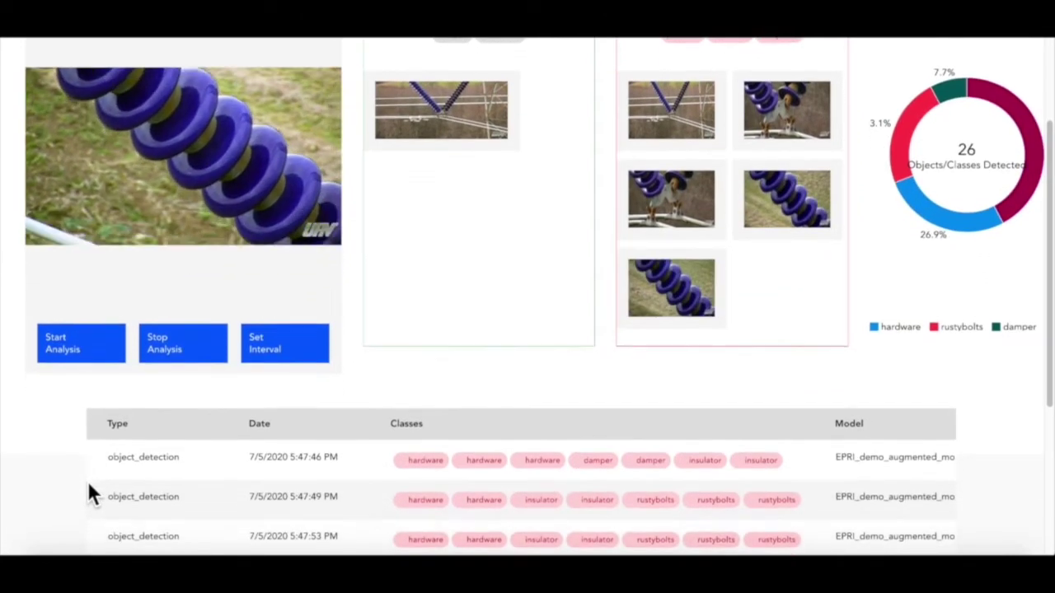
scroll(89, 486, down, 1)
scroll(89, 486, down, 1)
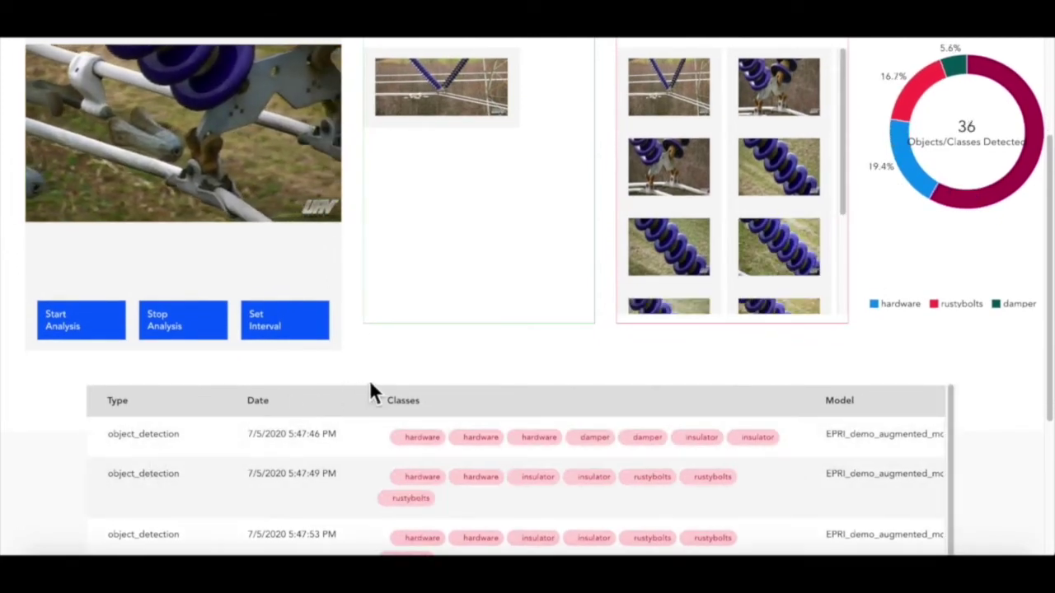
scroll(381, 381, up, 3)
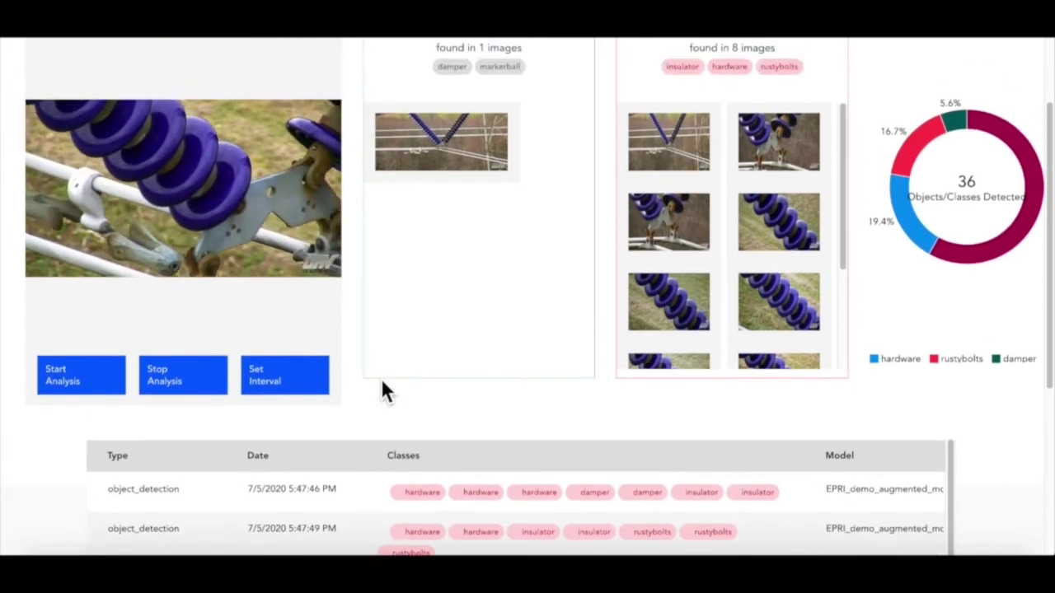
click(682, 238)
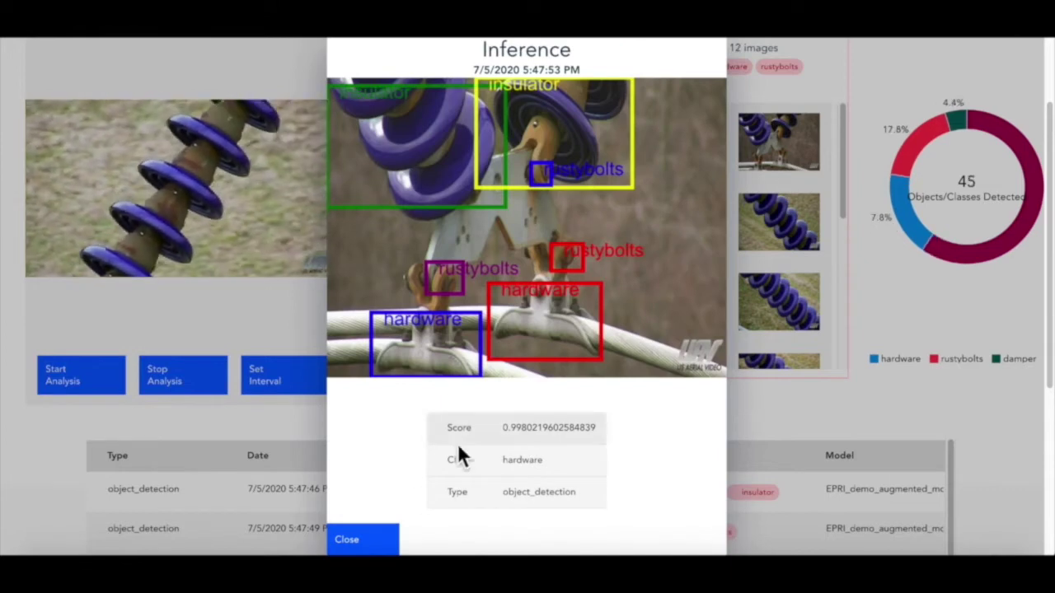
click(362, 546)
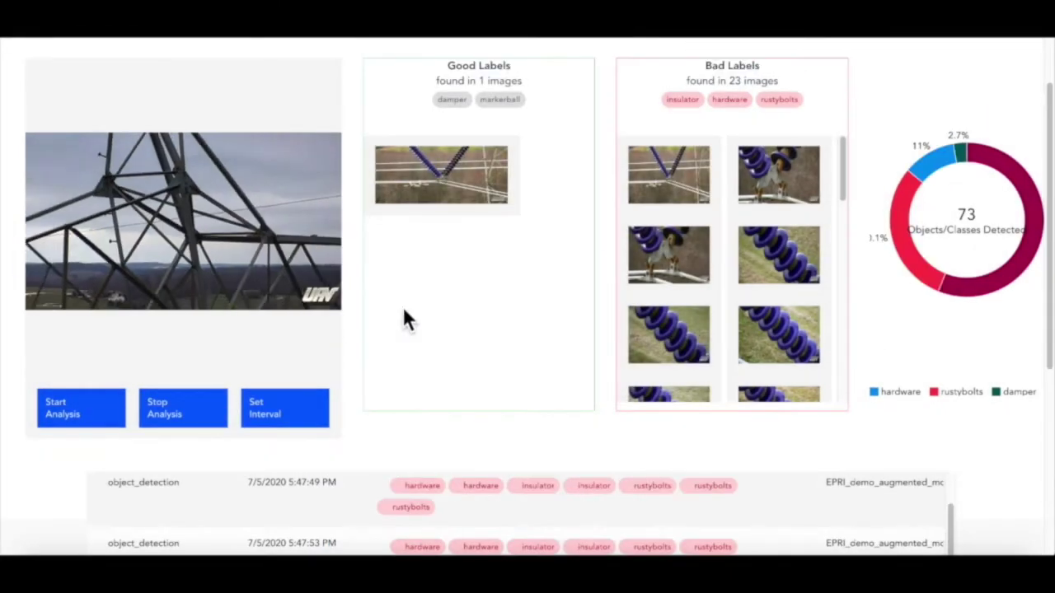
Step: Scroll the Bad Labels list and stop the drone-video analysis at 96 detections
drag(847, 176, 852, 228)
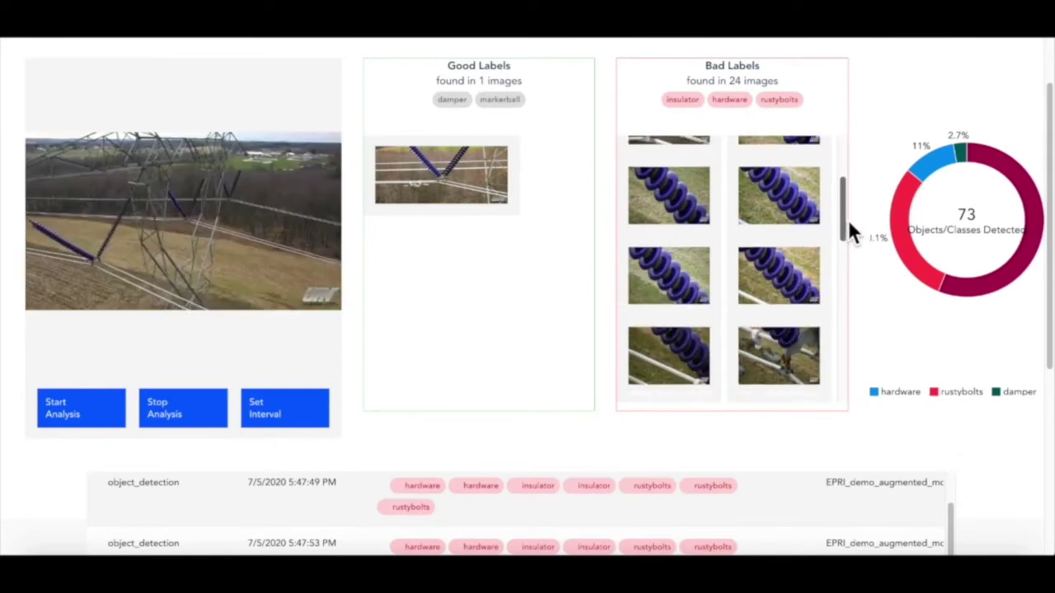
drag(848, 219, 836, 395)
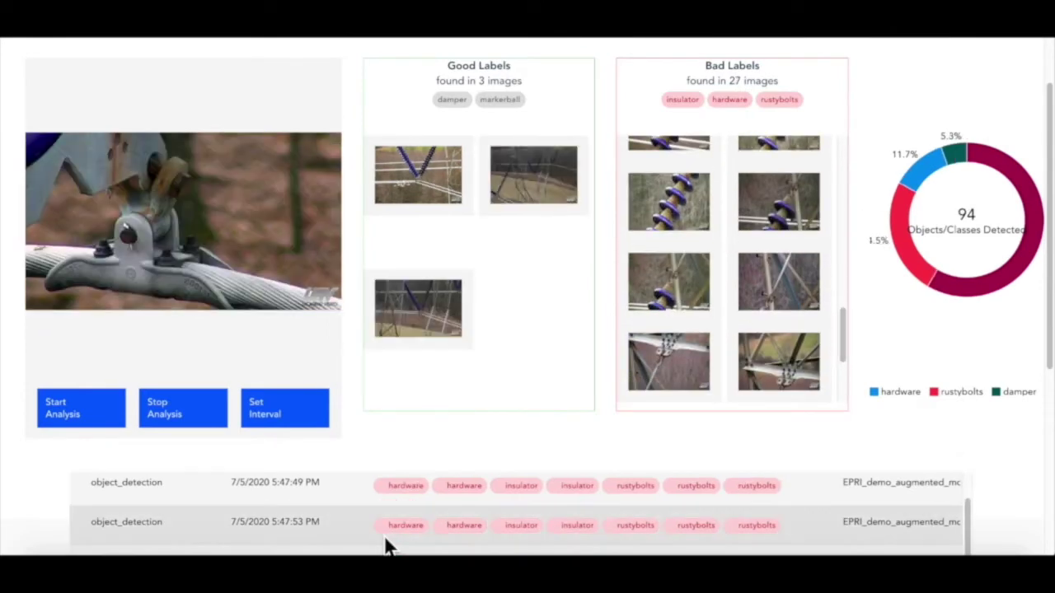
click(203, 428)
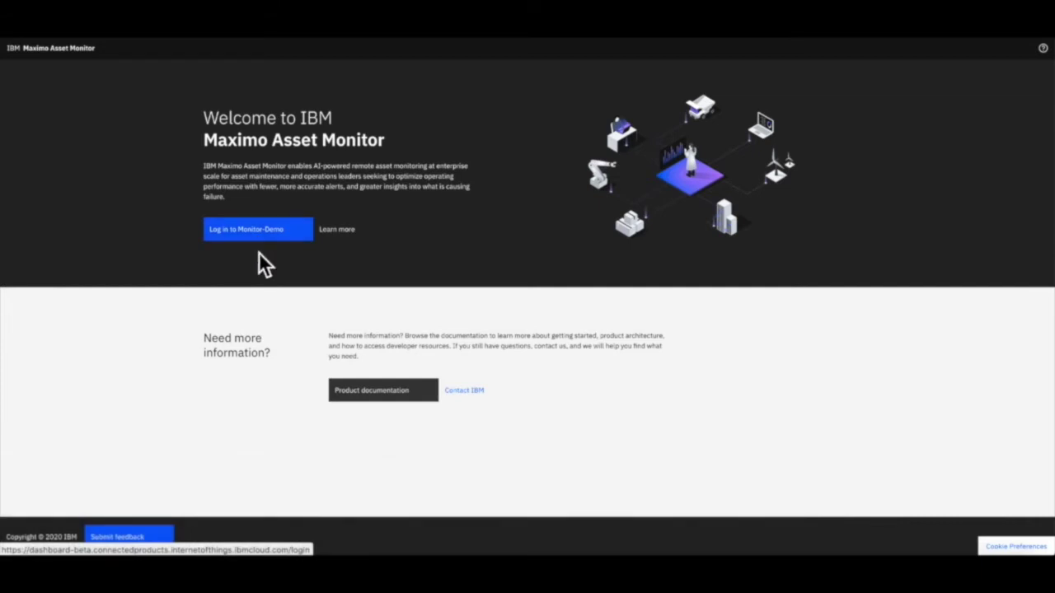
Step: Find MVI_visionx2 via a 'vision' search, open its Hourly summary, and follow an event's image
click(277, 234)
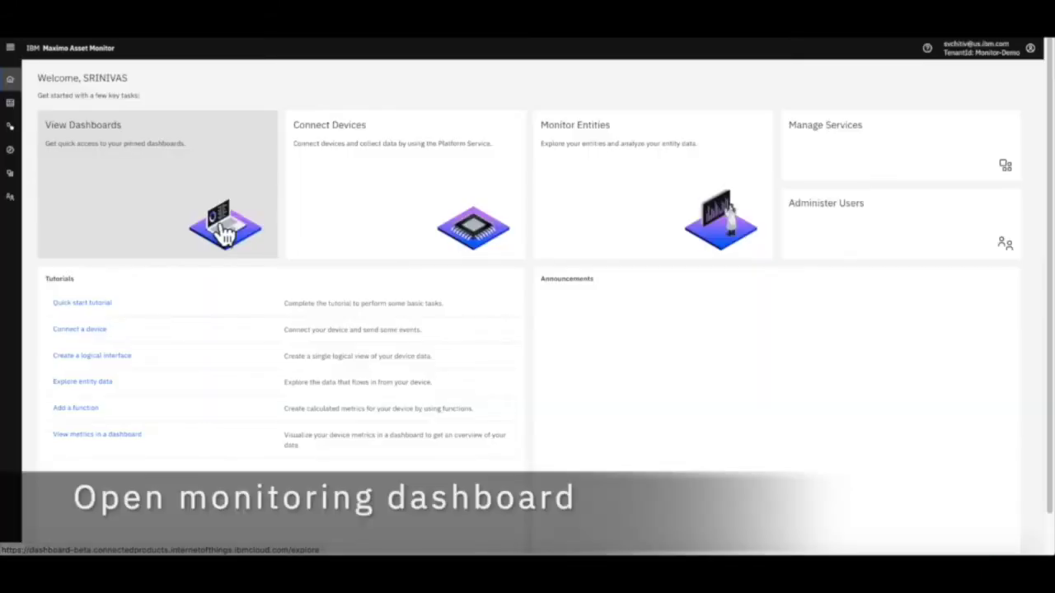
click(33, 155)
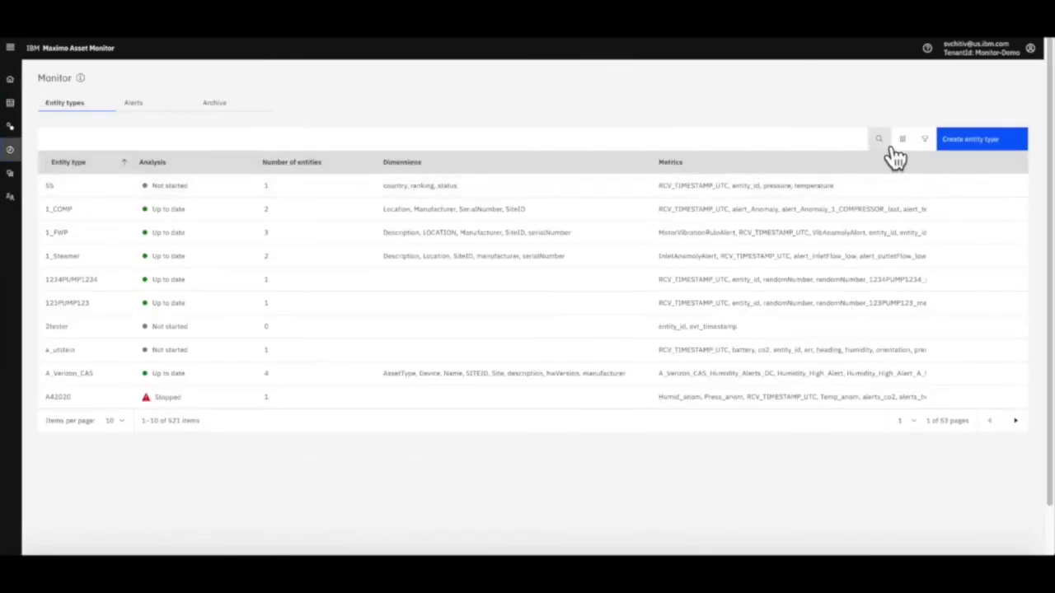
click(879, 140)
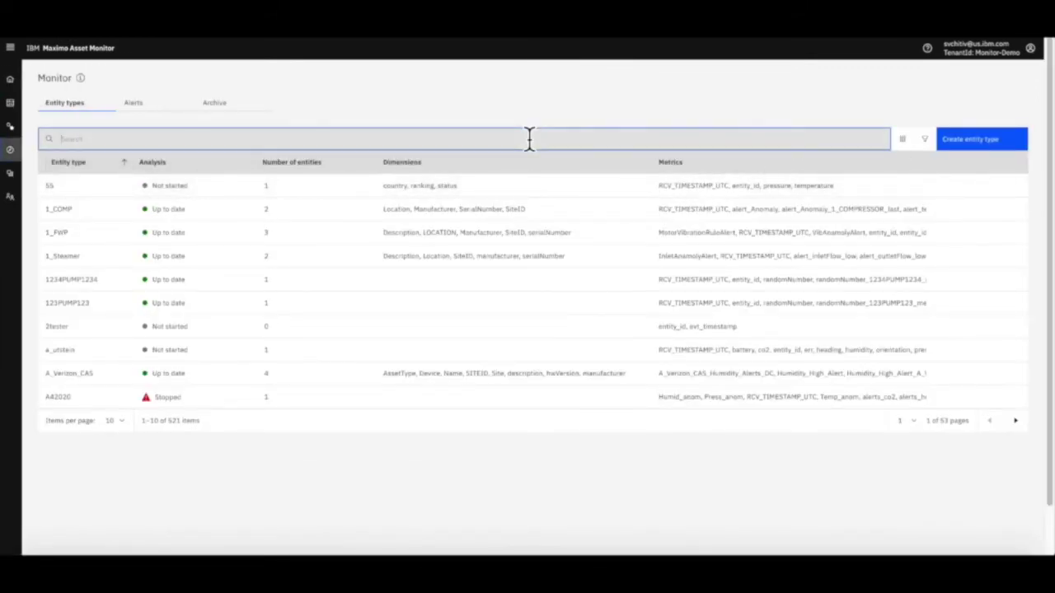
text(vision)
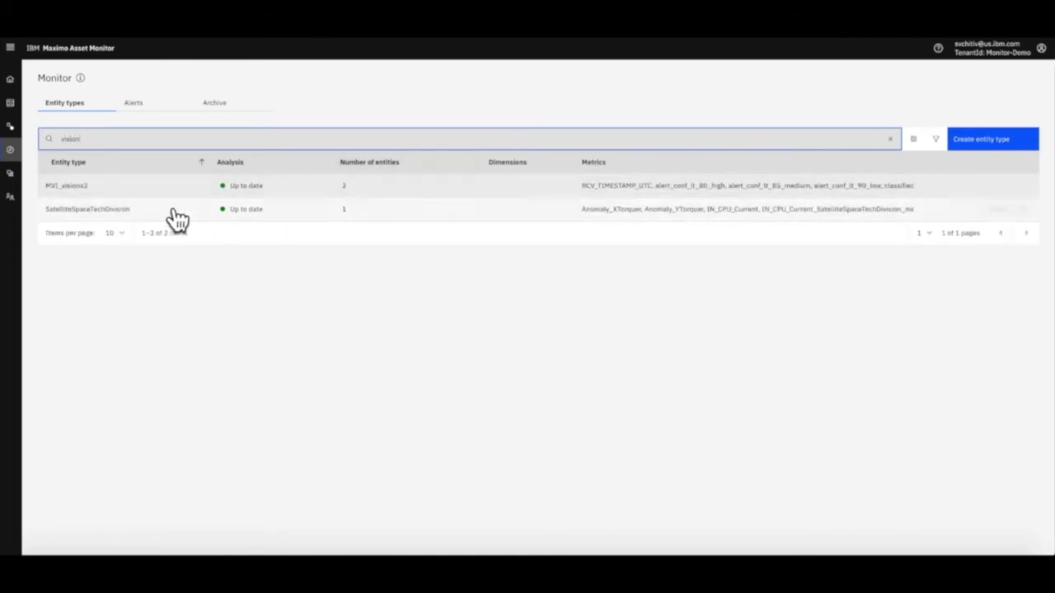
click(135, 191)
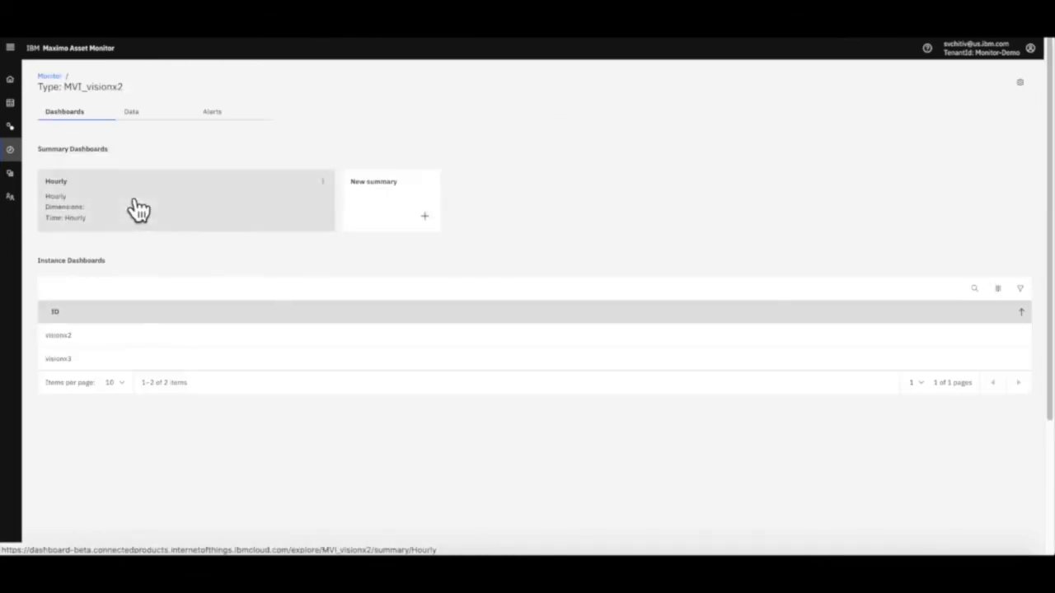
click(135, 201)
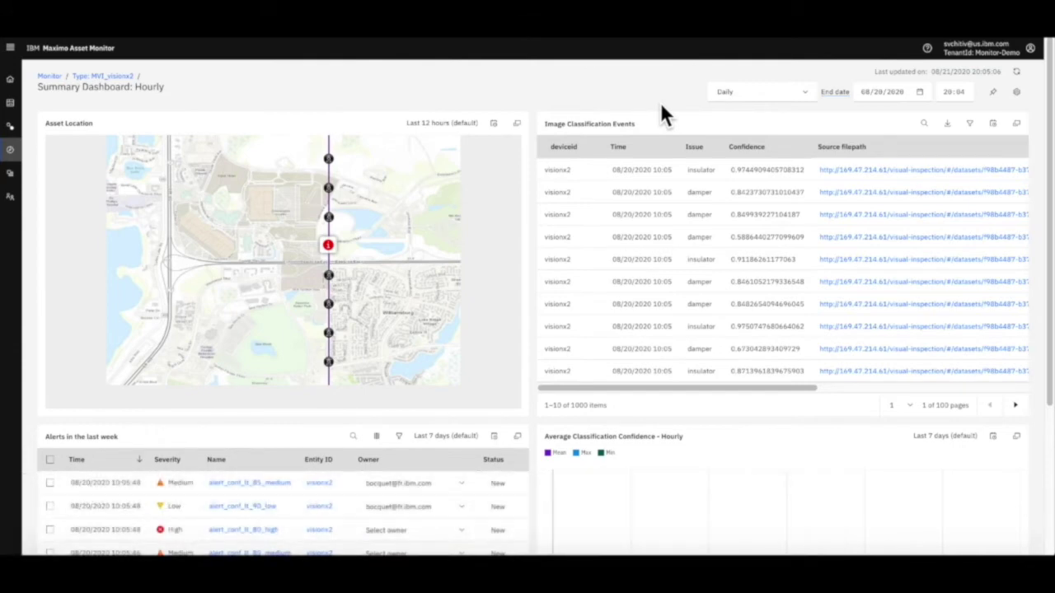
click(894, 183)
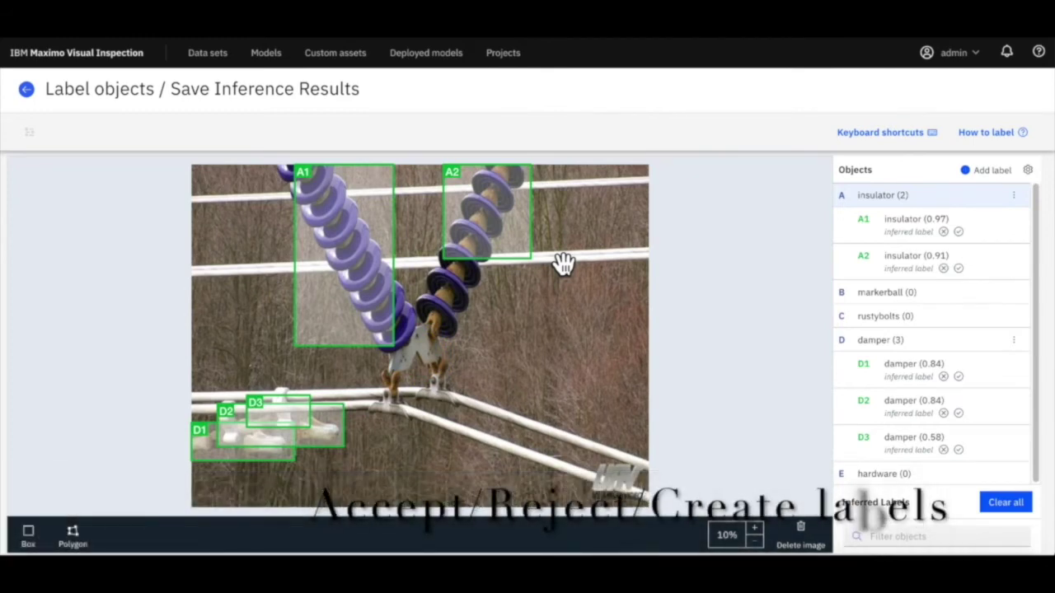
Step: Reject damper D2 and accept labels D3, D1, A2 and A1
click(957, 415)
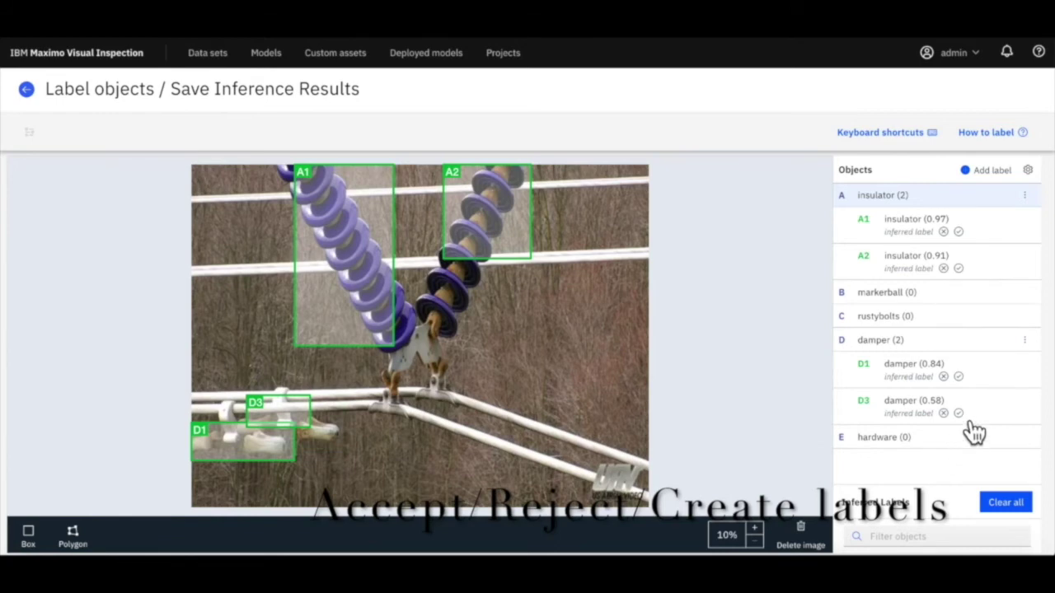
click(959, 413)
click(959, 377)
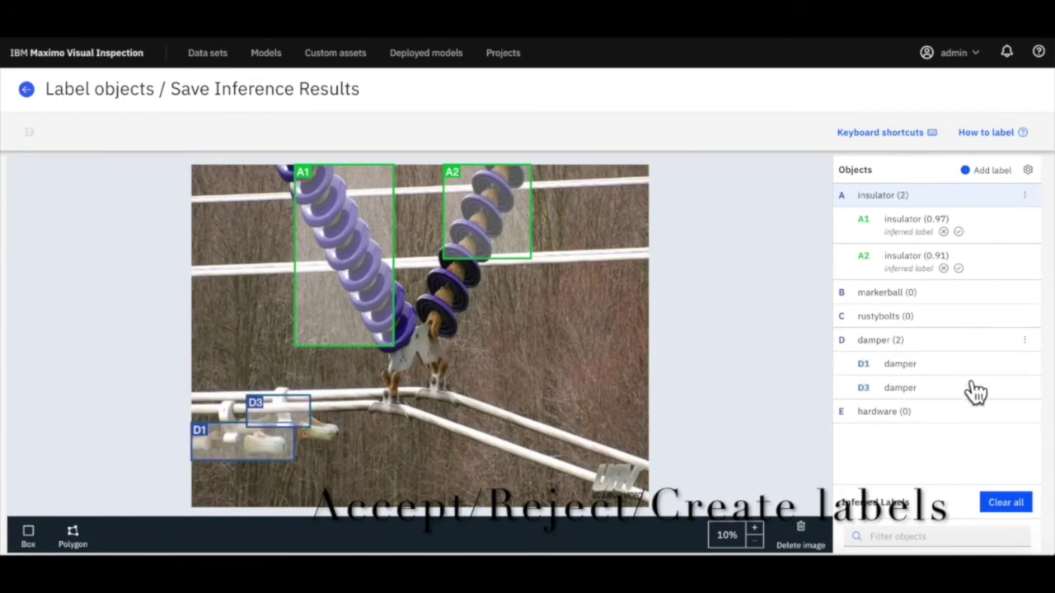
click(958, 268)
click(959, 231)
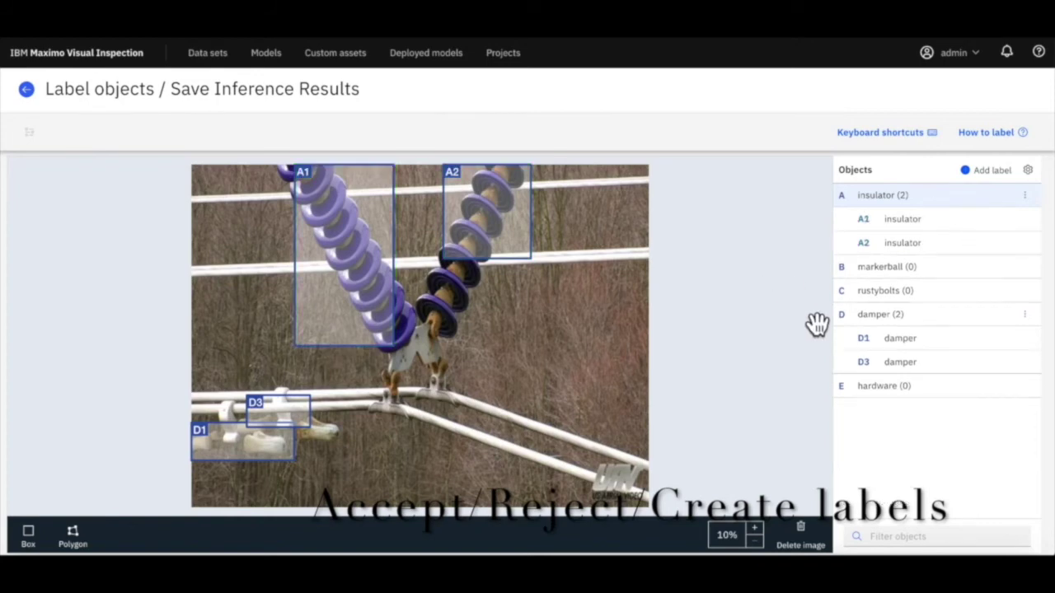
Step: Draw two hardware boxes on the image and return to the data set
click(870, 394)
click(28, 534)
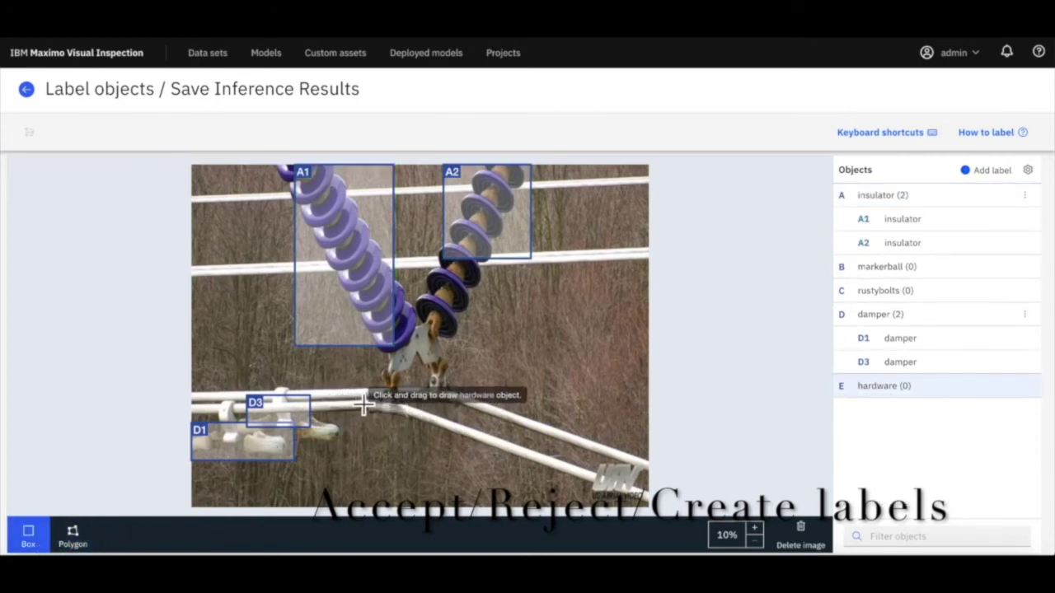
drag(356, 397, 416, 428)
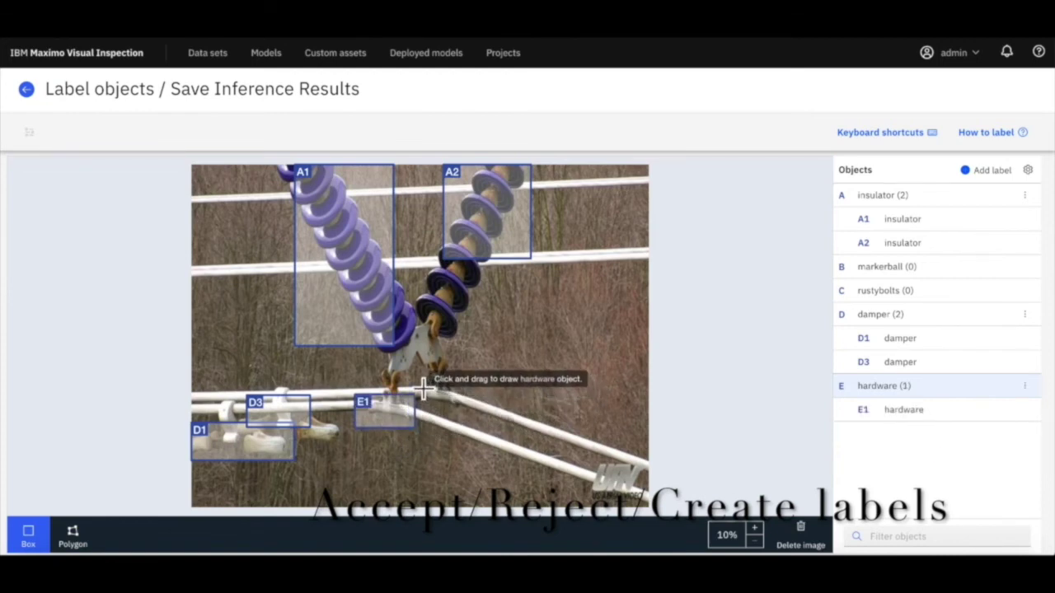
drag(412, 381, 485, 430)
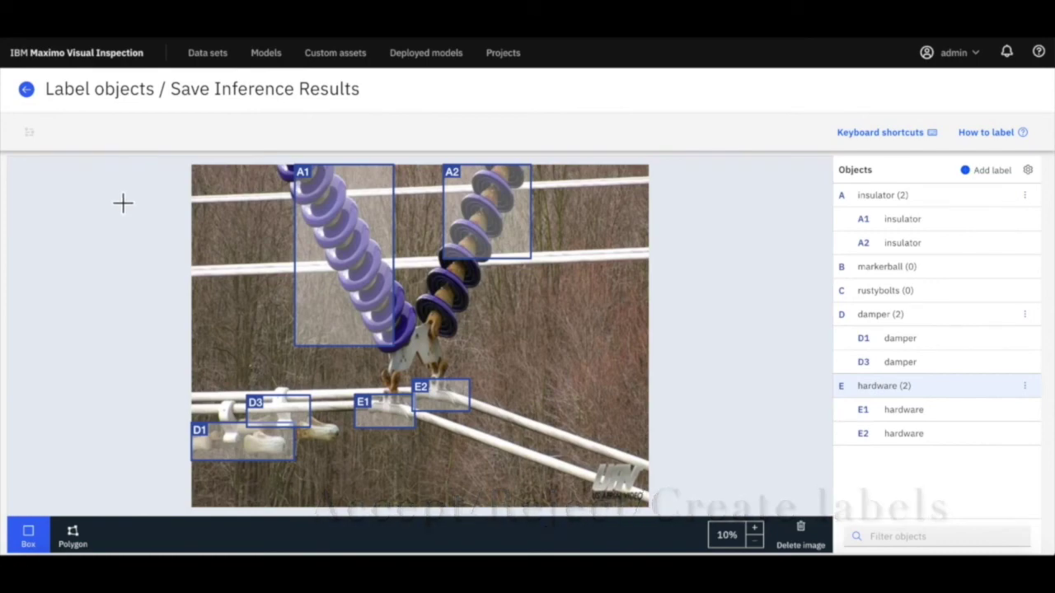
click(27, 89)
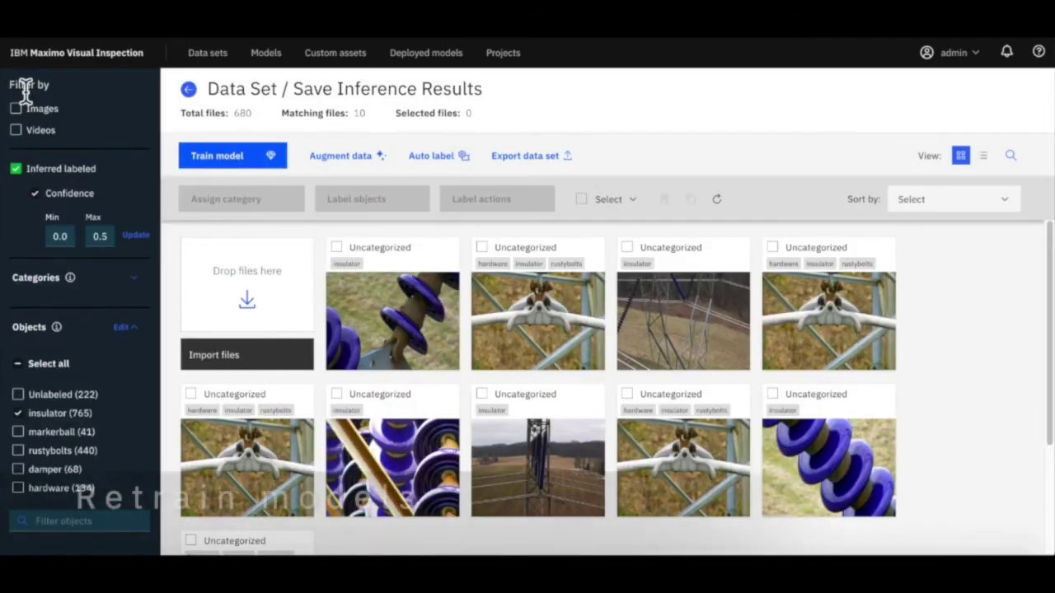
Step: Train a Faster R-CNN object detection model on Save Inference Results, reviewing advanced settings
click(229, 165)
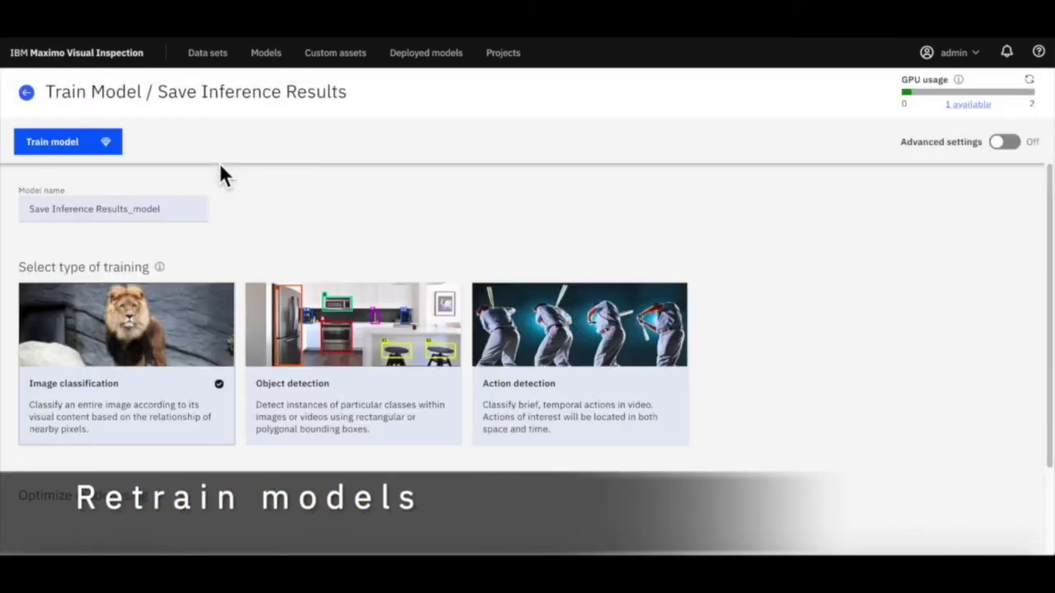
click(320, 352)
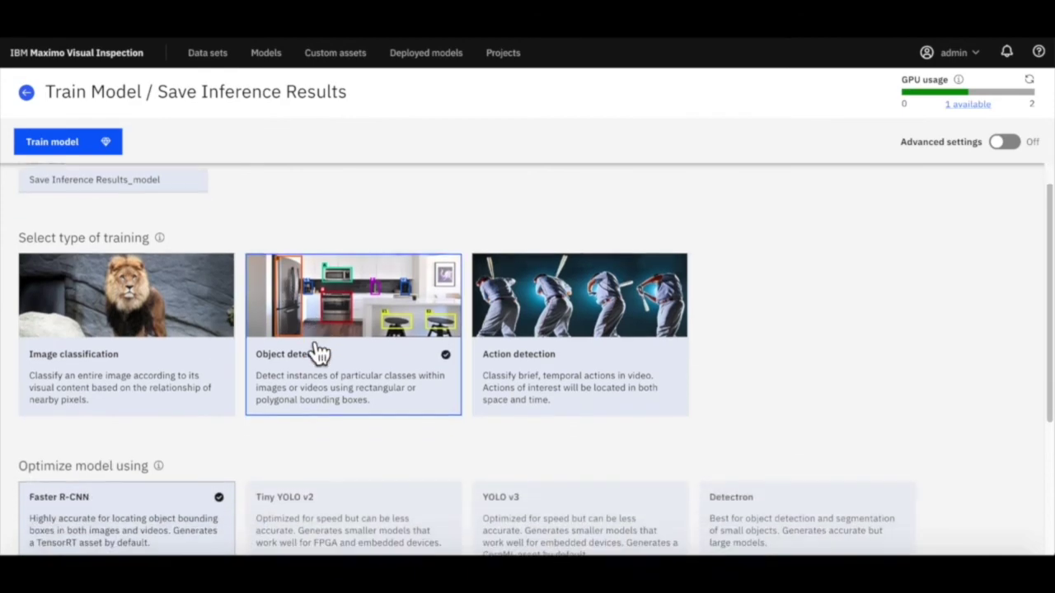
scroll(316, 353, down, 3)
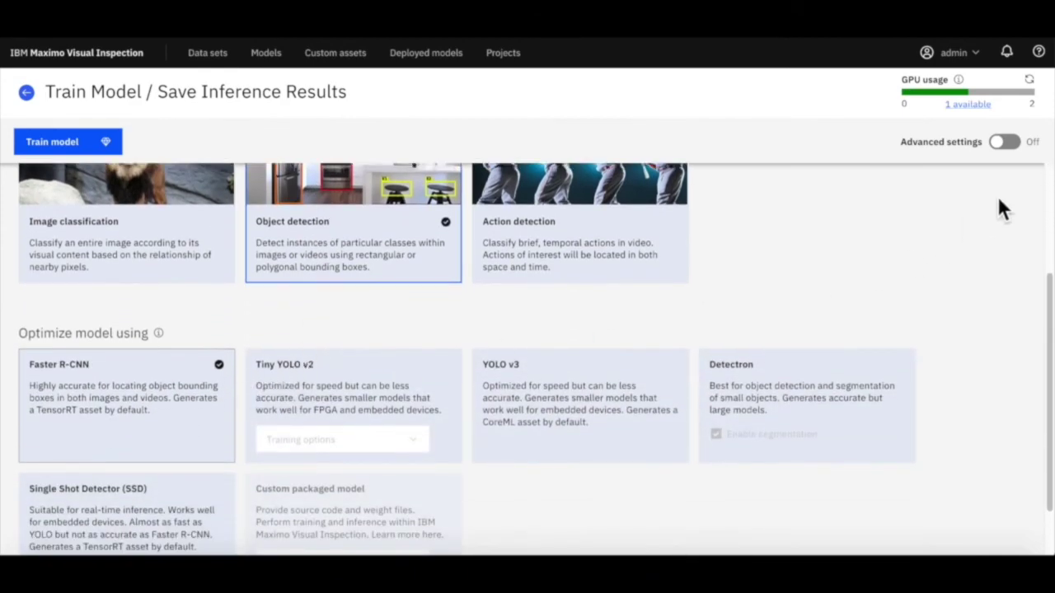
click(1004, 142)
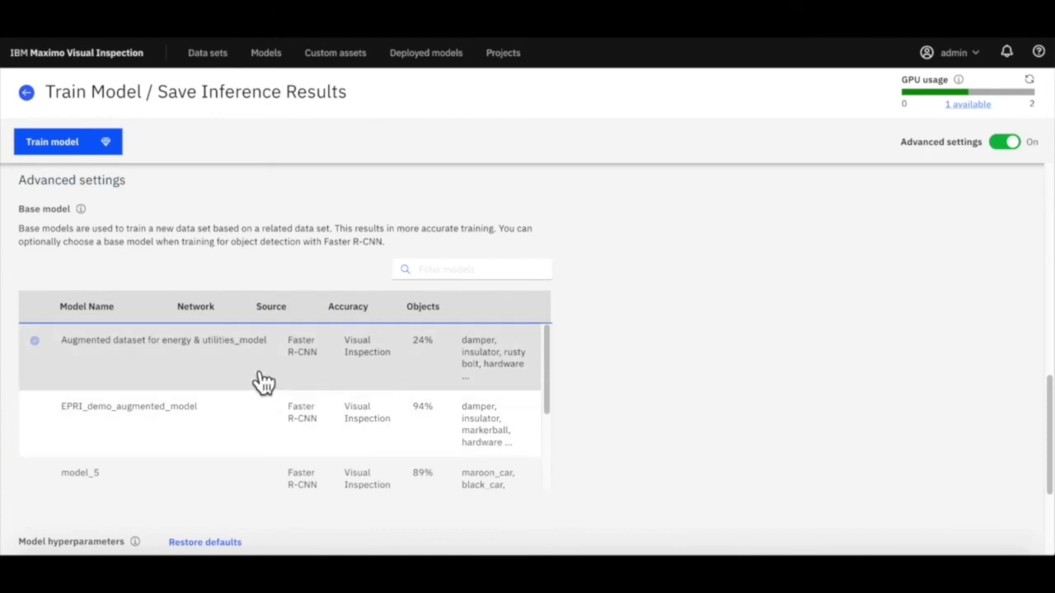
scroll(715, 349, down, 3)
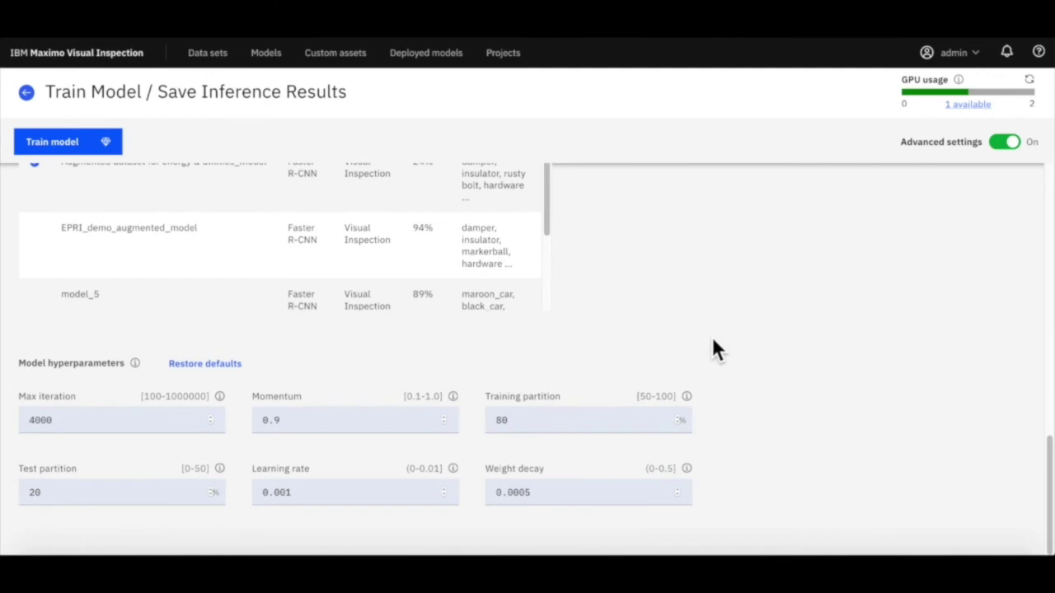
click(77, 153)
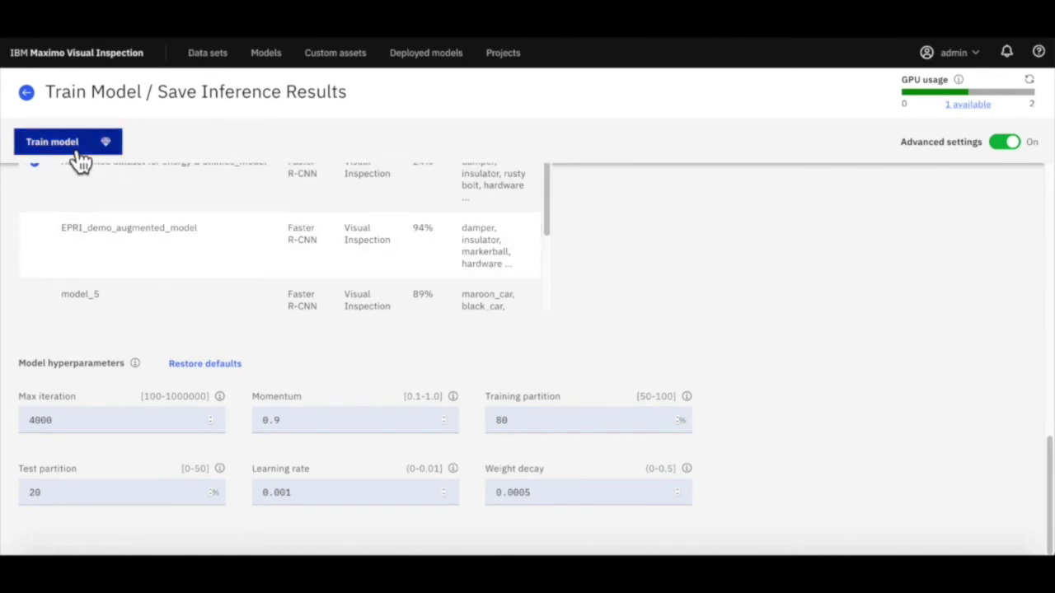
click(76, 153)
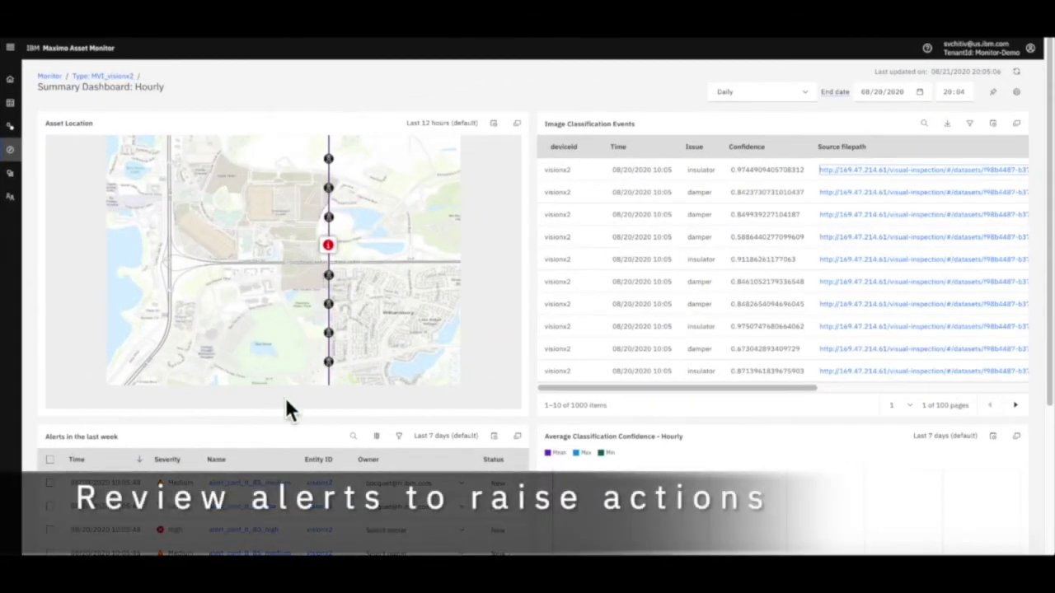
Step: In the past week's alert list, assign an owner to the third-row alert_conf_lt_80_high alert
scroll(472, 536, down, 3)
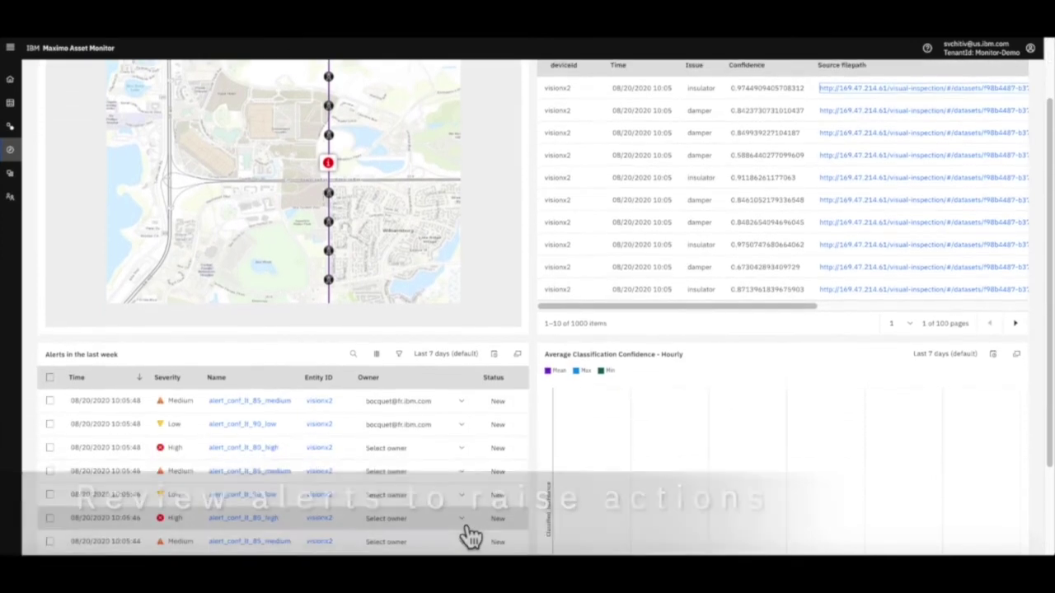
scroll(472, 536, down, 1)
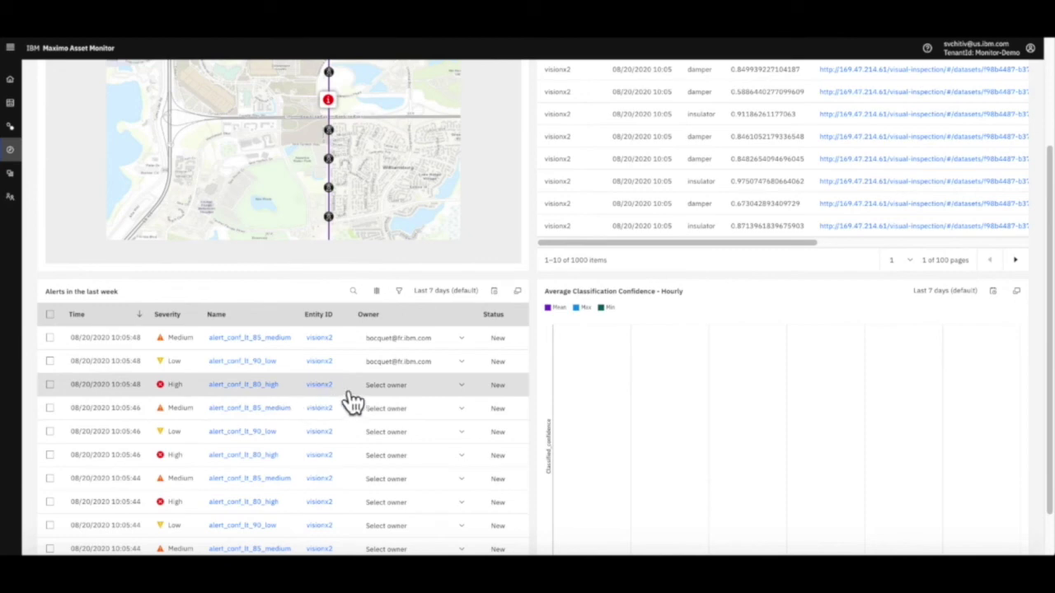
click(392, 394)
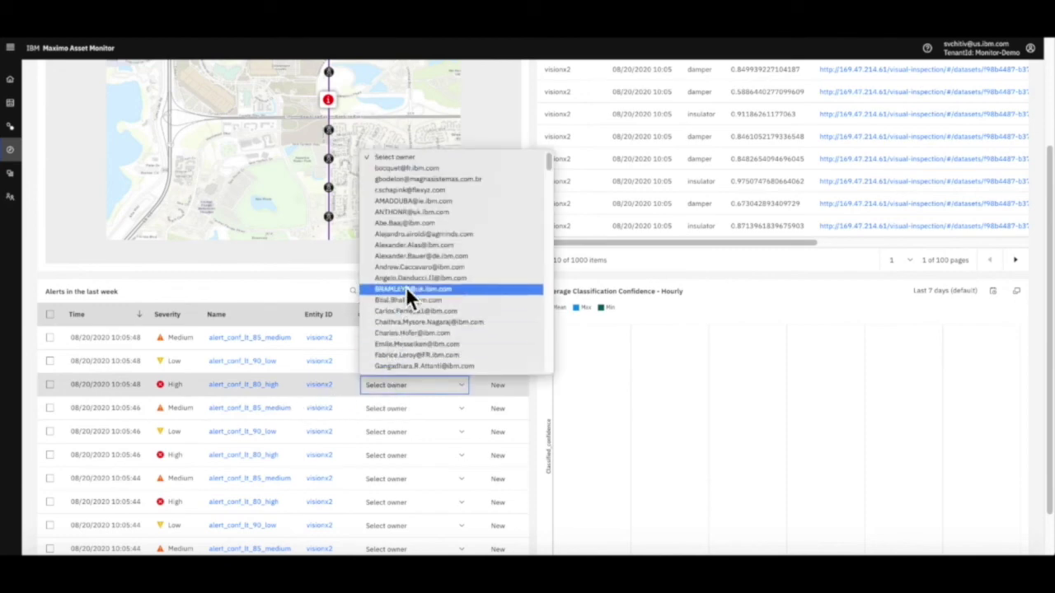
click(415, 246)
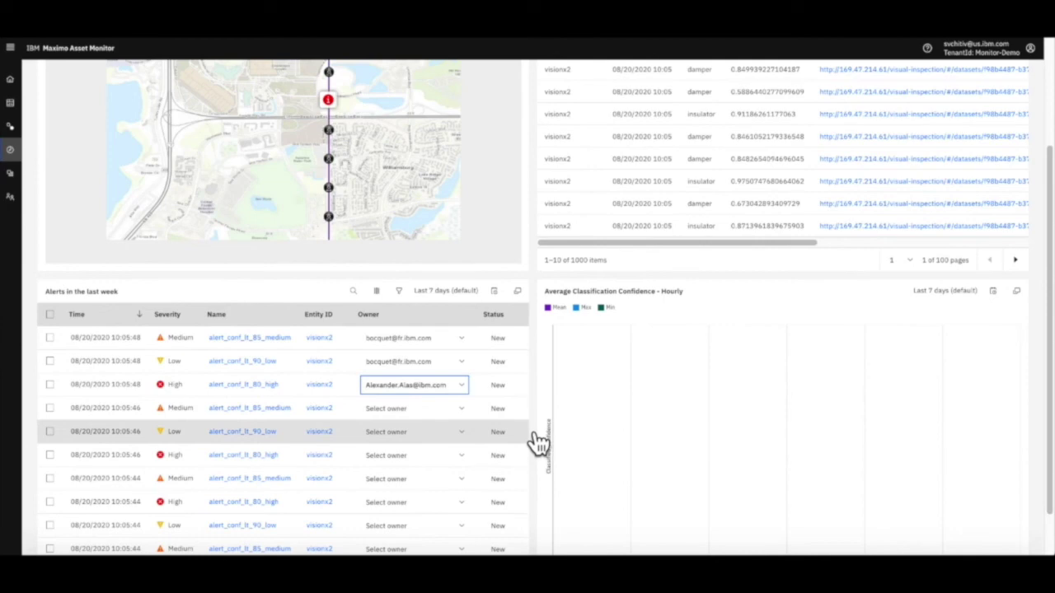
scroll(537, 443, up, 5)
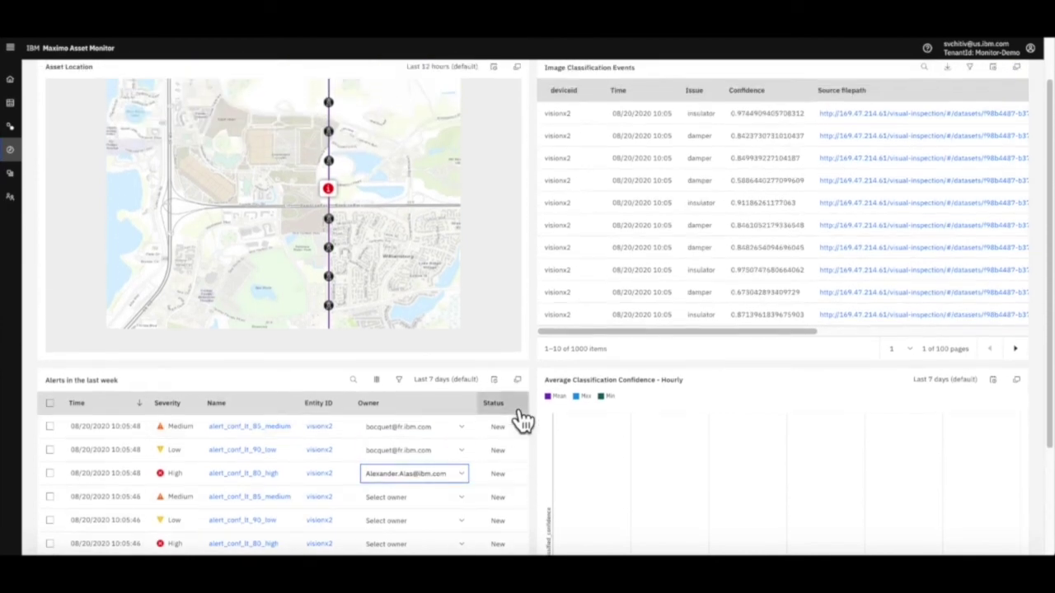